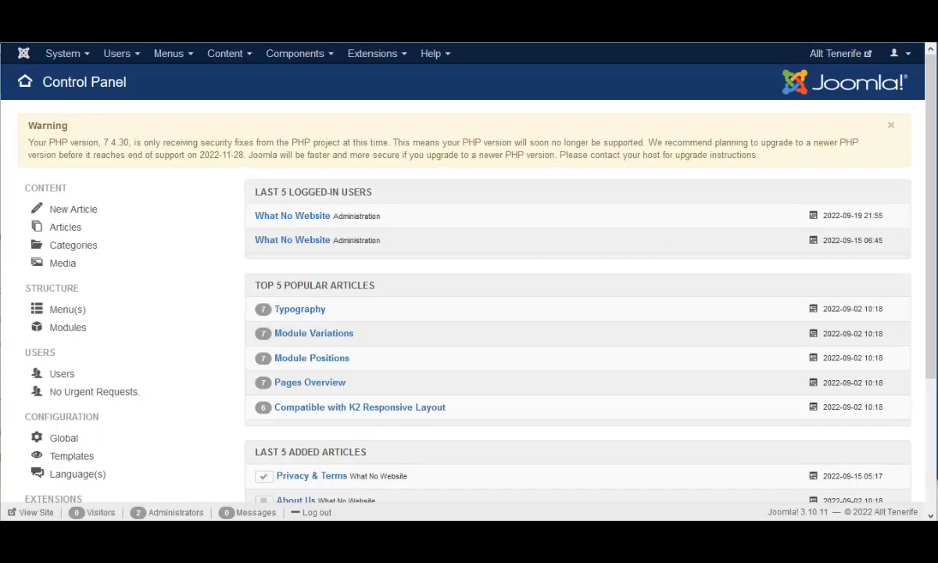
Check whether a Joomla core update is available.
{"action": "scroll", "coordinate": [521, 318], "scroll_direction": "down", "scroll_amount": 3}
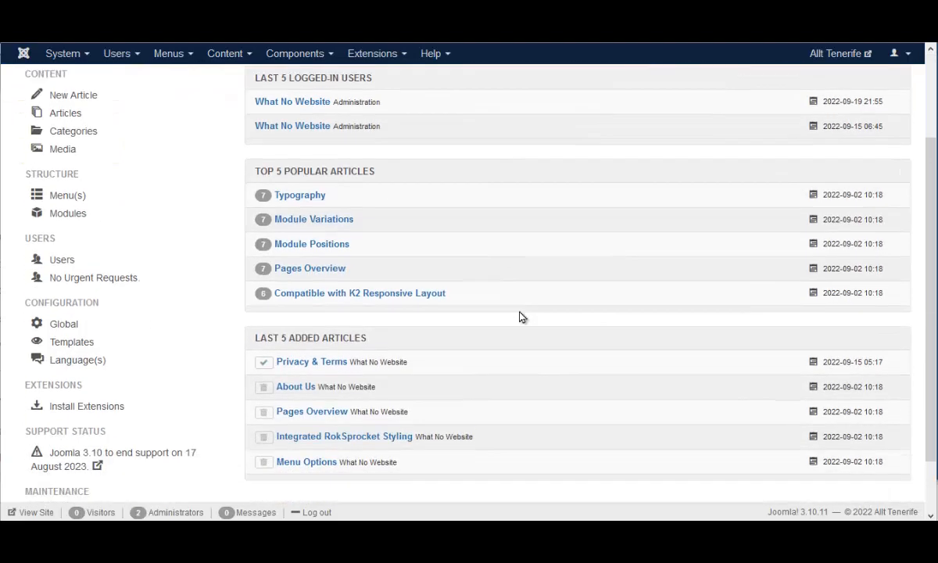
{"action": "scroll", "coordinate": [523, 317], "scroll_direction": "up", "scroll_amount": 3}
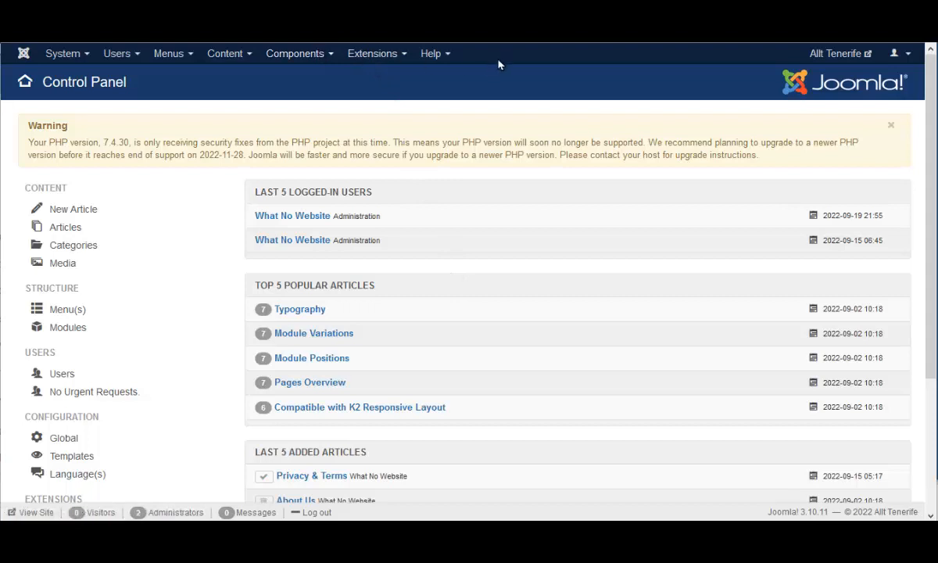
{"action": "left_click", "coordinate": [300, 61]}
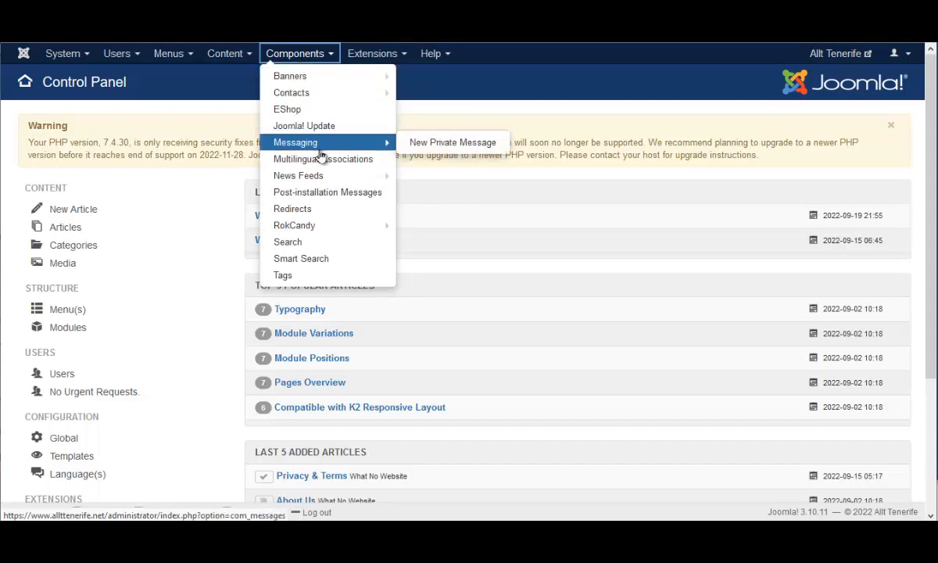
{"action": "left_click", "coordinate": [317, 125]}
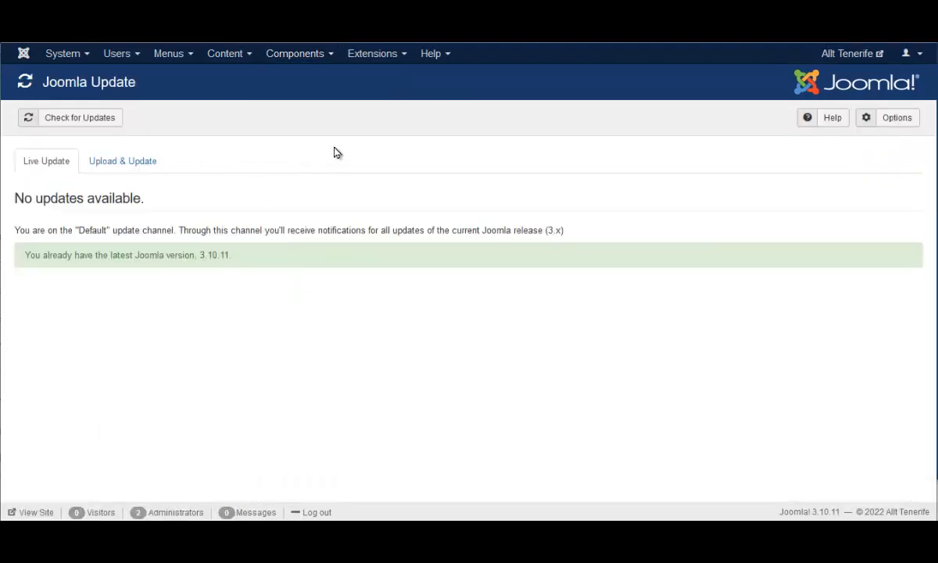
Check the installed extensions for available updates.
{"action": "left_click", "coordinate": [366, 53]}
{"action": "mouse_move", "coordinate": [367, 78]}
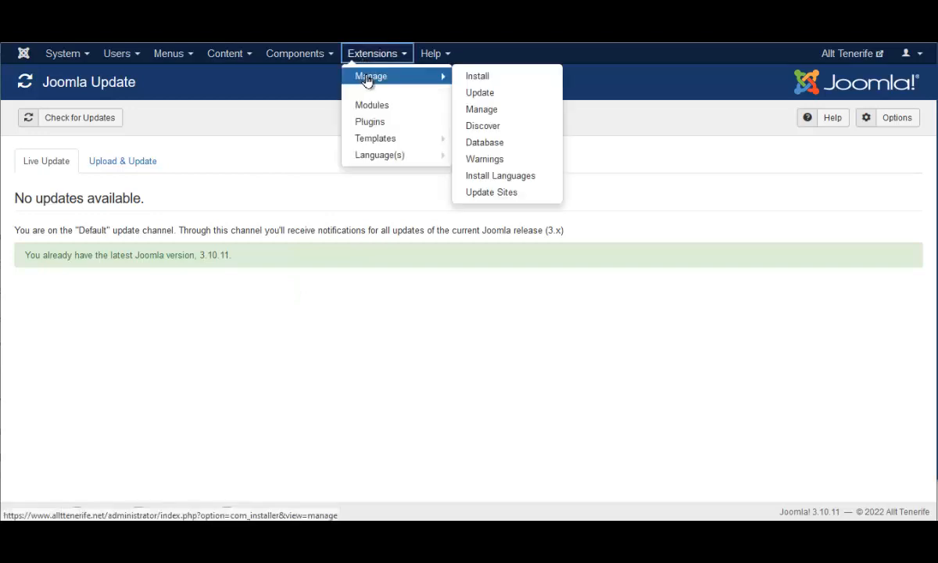
{"action": "left_click", "coordinate": [488, 94]}
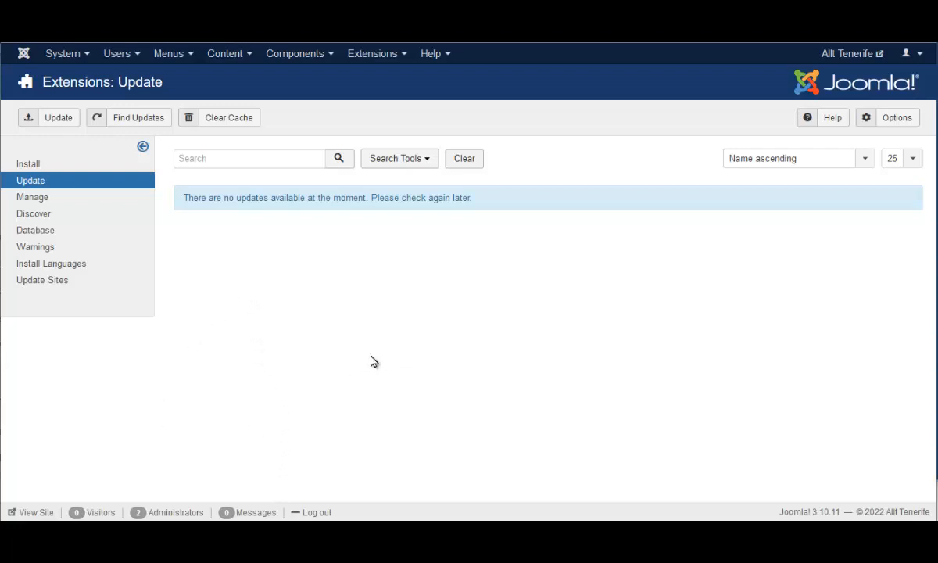
View the live site's home page and return to the administration area.
{"action": "left_click", "coordinate": [37, 513]}
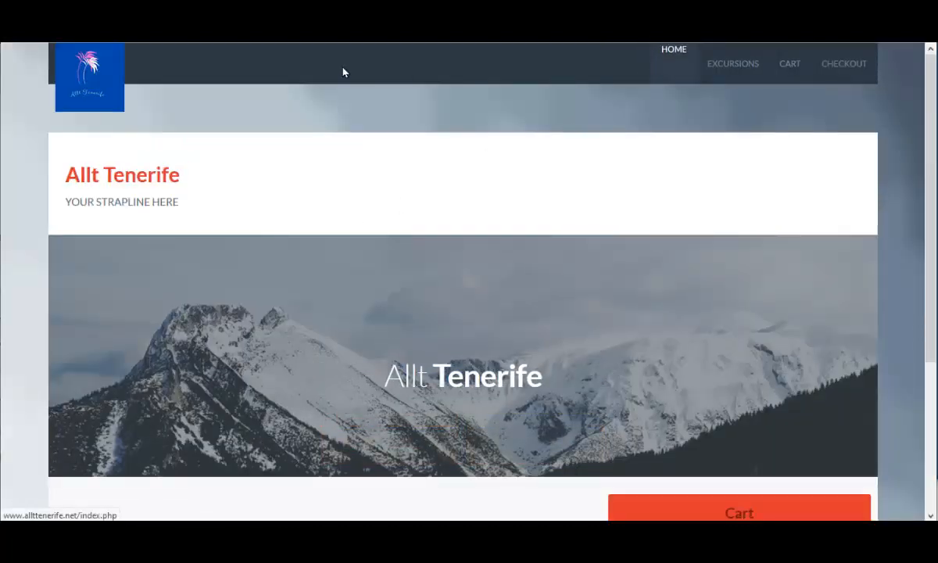
{"action": "key", "text": "ctrl+w"}
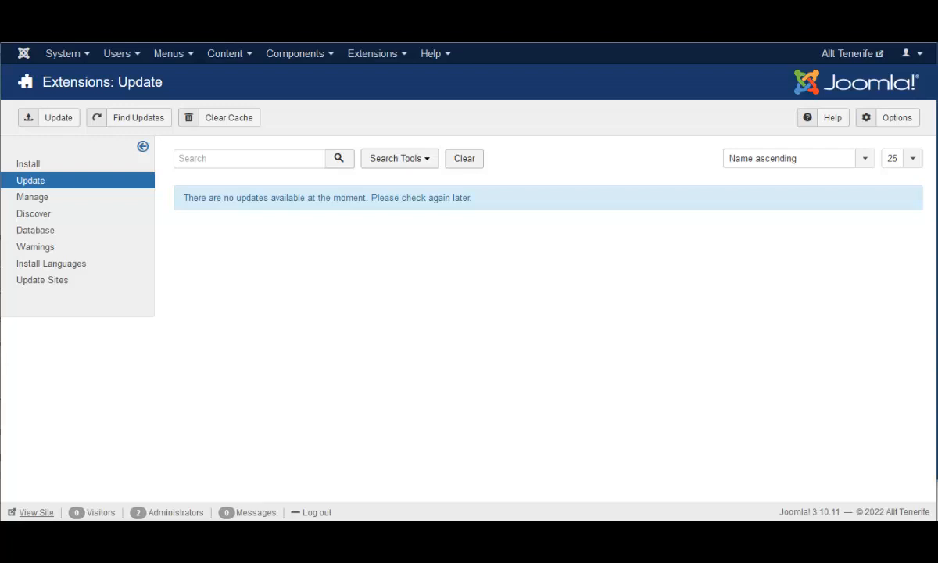
Open the Home item of the Main Menu and replace its menu title with Byrjaðu.
{"action": "left_click", "coordinate": [172, 59]}
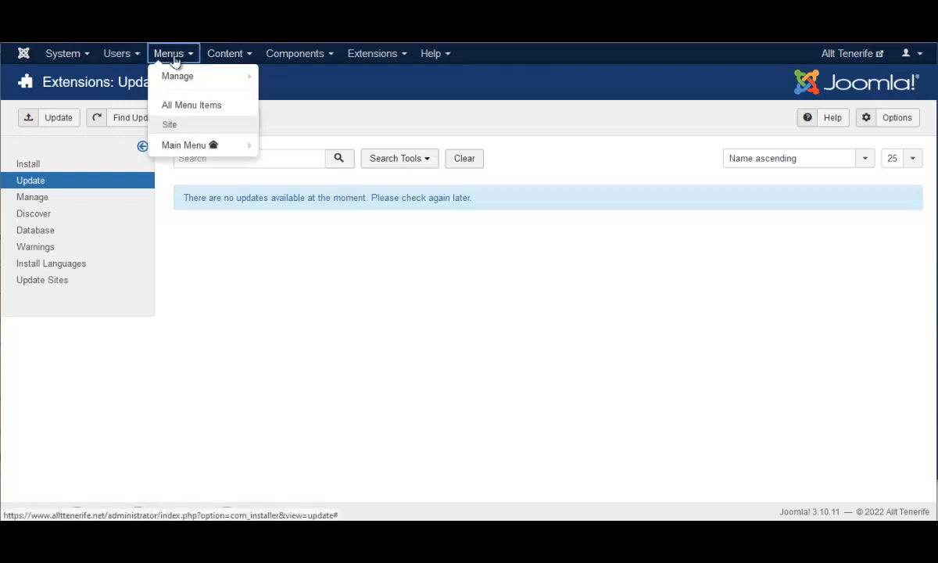
{"action": "left_click", "coordinate": [190, 148]}
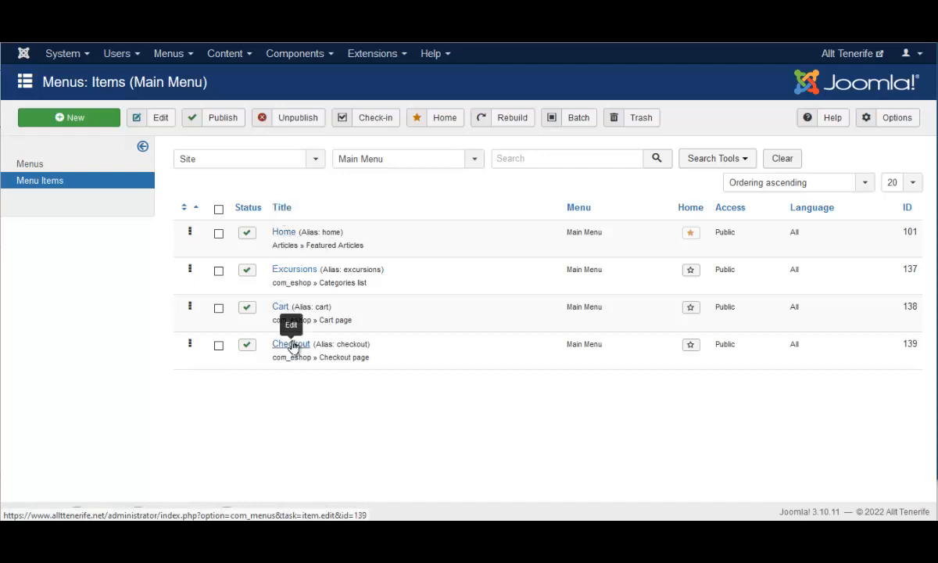
{"action": "left_click", "coordinate": [283, 233]}
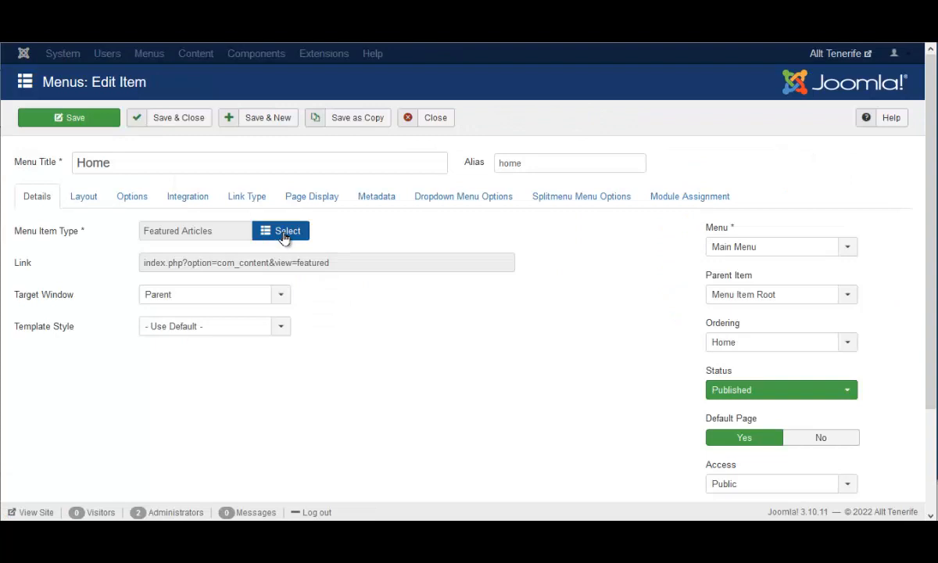
{"action": "left_click", "coordinate": [213, 160]}
{"action": "key", "text": "ctrl+a"}
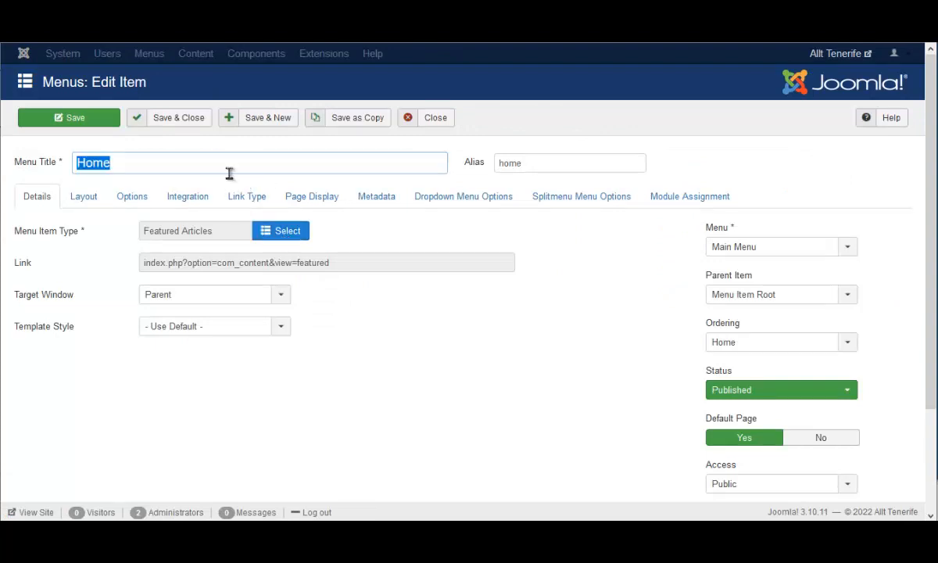
{"action": "left_click_drag", "start_coordinate": [225, 165], "coordinate": [72, 167]}
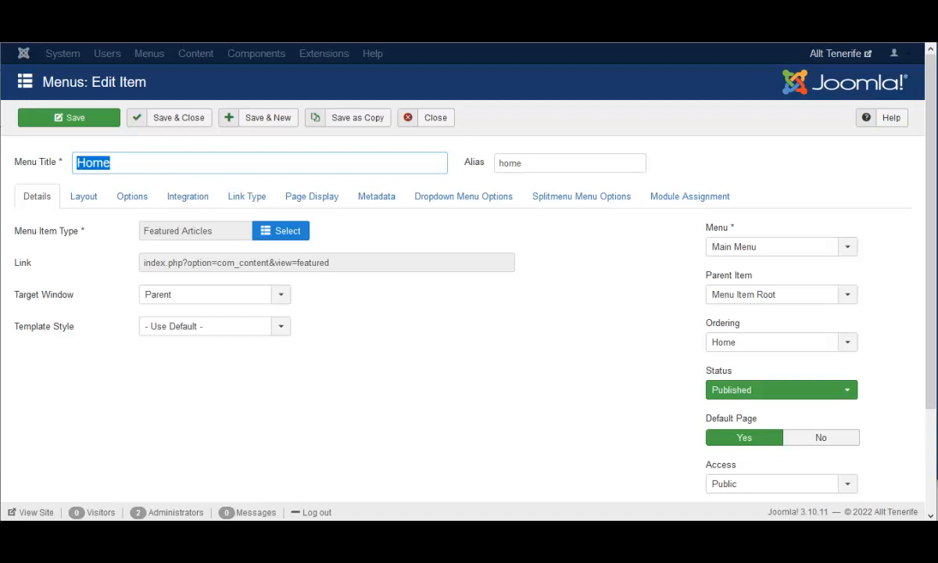
{"action": "right_click", "coordinate": [83, 163]}
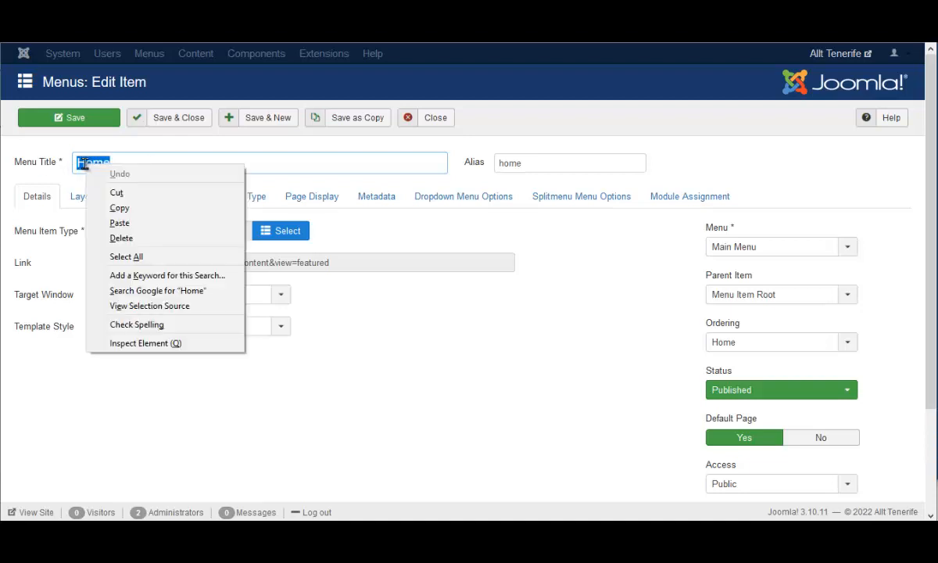
{"action": "left_click", "coordinate": [129, 226]}
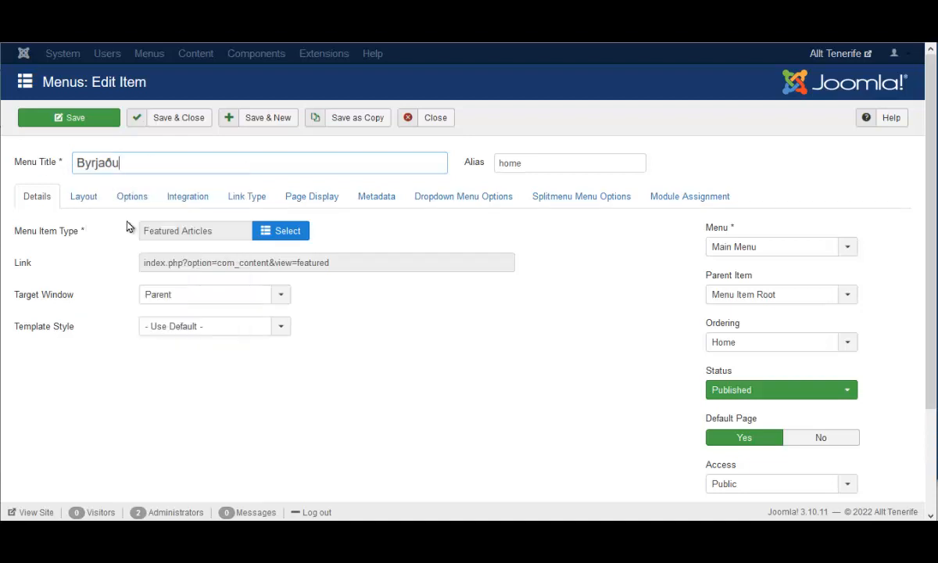
{"action": "left_click", "coordinate": [128, 222]}
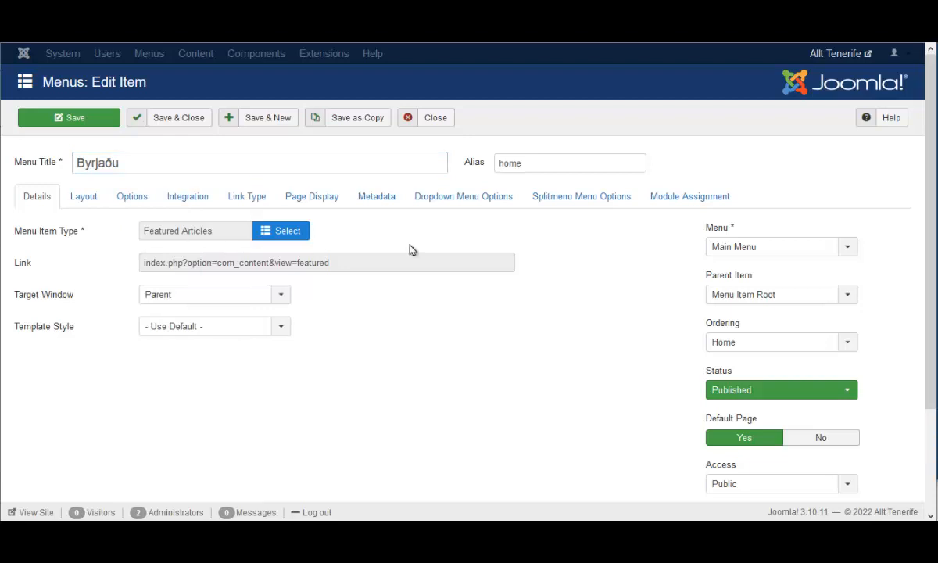
Clear the menu item's alias so it is auto-generated from the title, and save the item.
{"action": "left_click", "coordinate": [330, 161]}
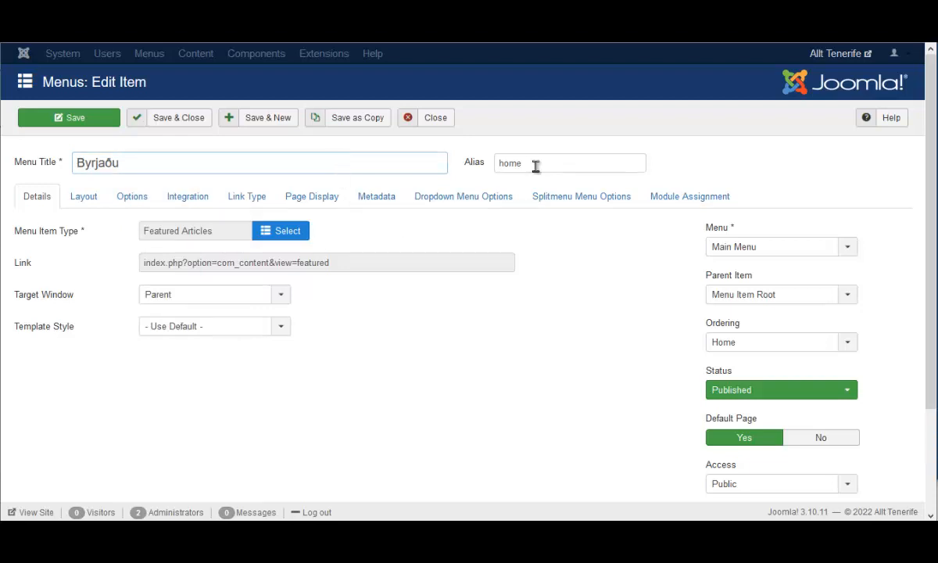
{"action": "key", "text": "Tab"}
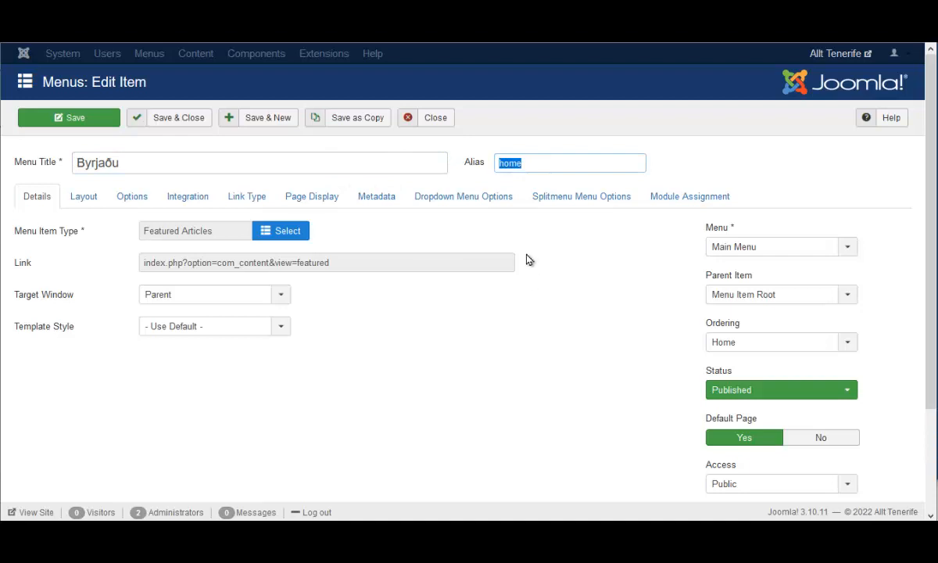
{"action": "key", "text": "BackSpace"}
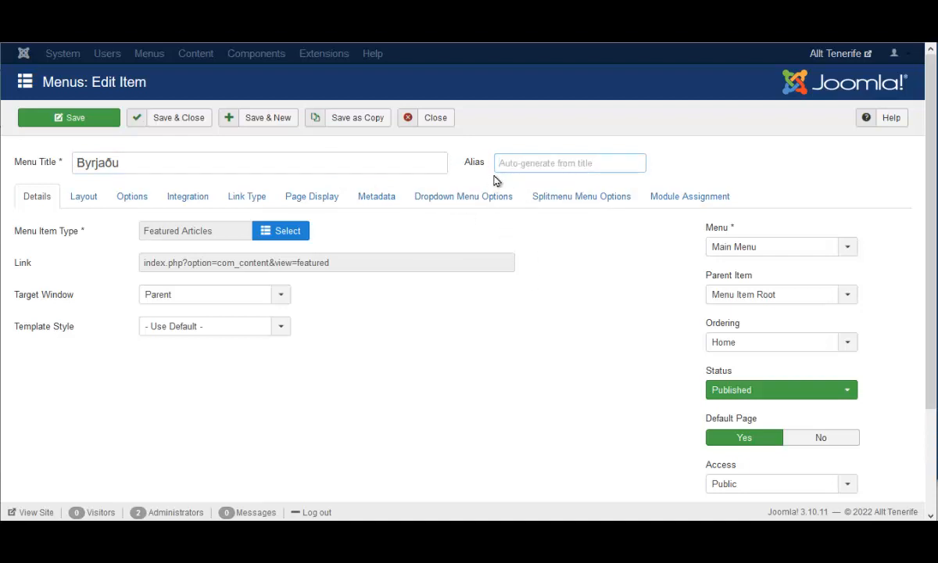
{"action": "left_click", "coordinate": [97, 126]}
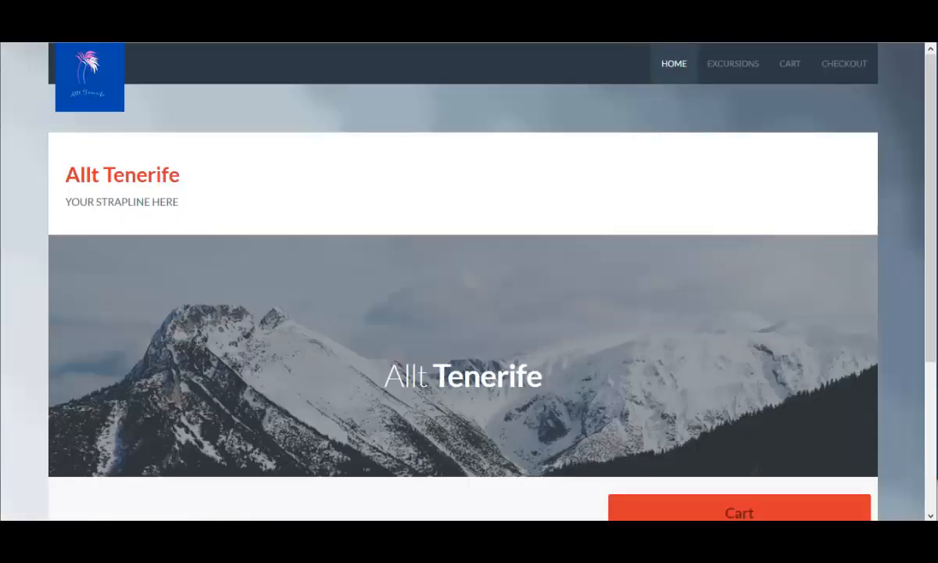
Refresh the live home page to check the renamed menu entry, and save and close the menu item.
{"action": "left_click", "coordinate": [78, 81]}
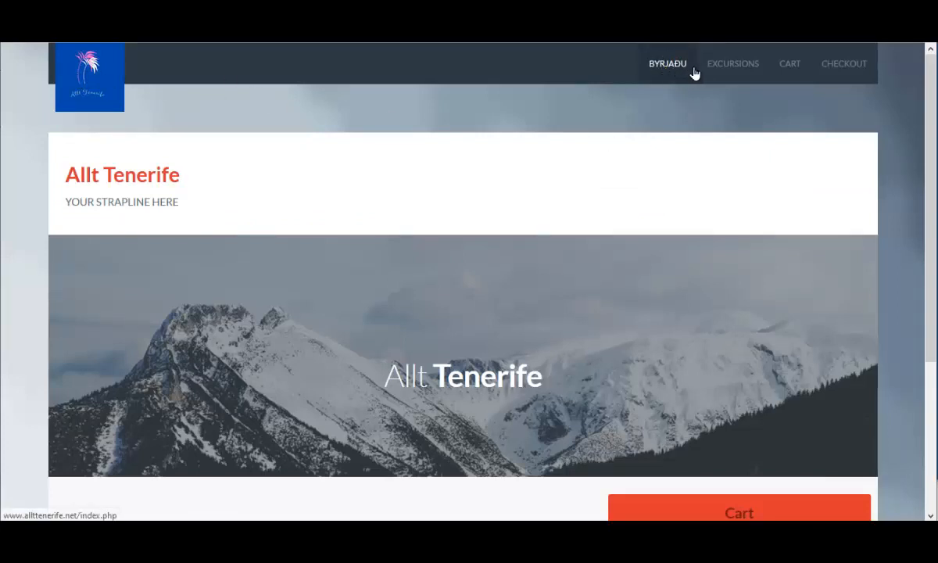
{"action": "left_click", "coordinate": [668, 64]}
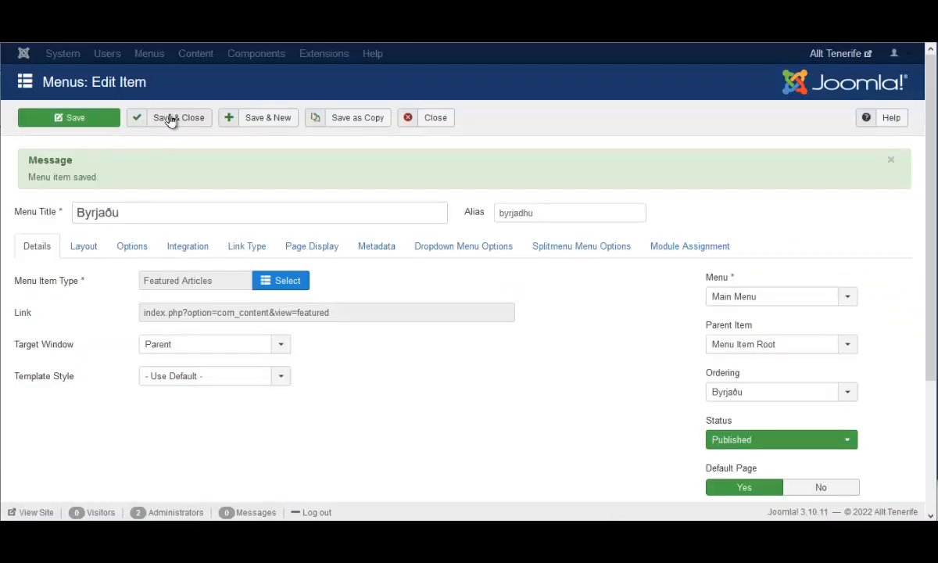
{"action": "left_click", "coordinate": [171, 118]}
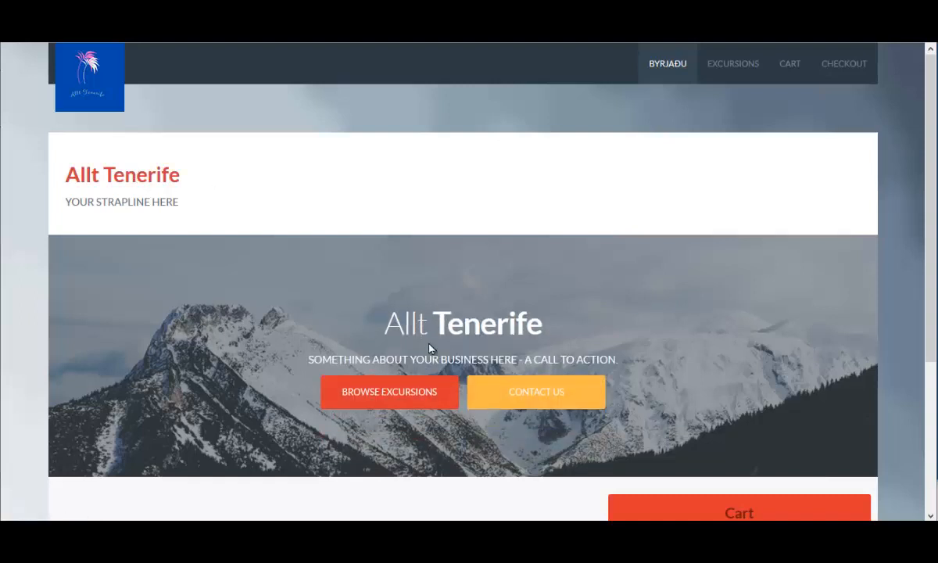
Examine the live home page from the header and banner down to the cart and footer.
{"action": "scroll", "coordinate": [305, 315], "scroll_direction": "down", "scroll_amount": 2}
{"action": "scroll", "coordinate": [332, 313], "scroll_direction": "down", "scroll_amount": 1}
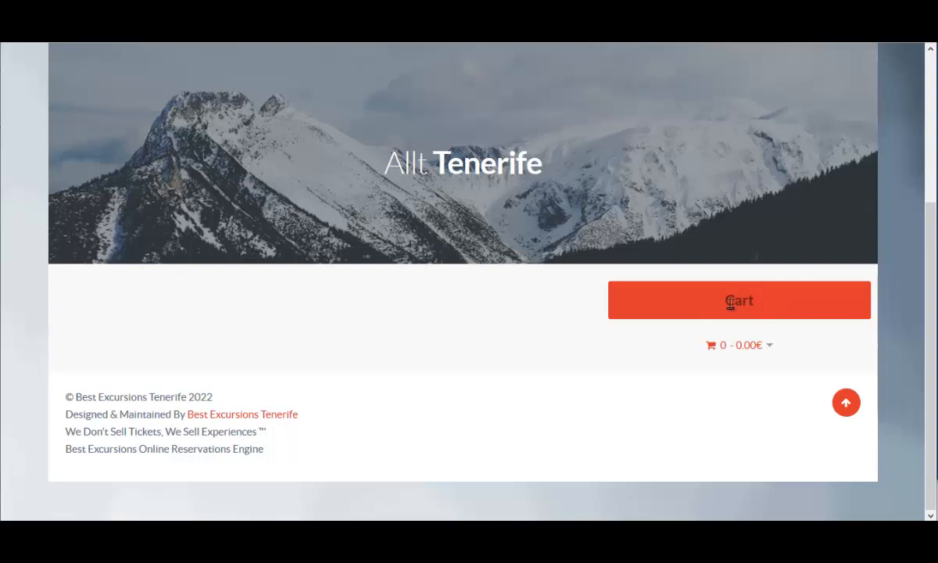
{"action": "scroll", "coordinate": [429, 279], "scroll_direction": "up", "scroll_amount": 3}
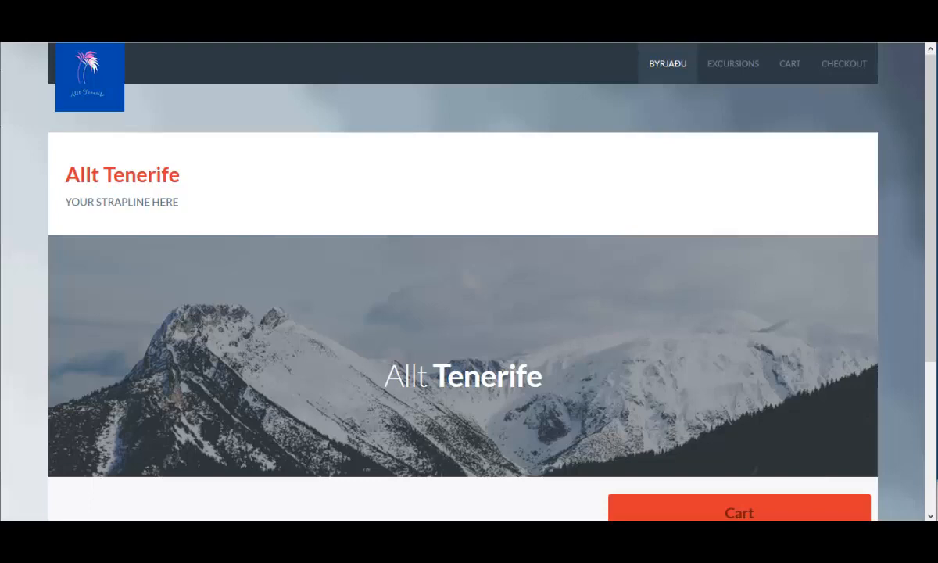
In the site modules list, trash all unpublished EShop modules without a position, leaving out the two Allt Tenerife modules and Cart.
{"action": "left_click", "coordinate": [94, 33]}
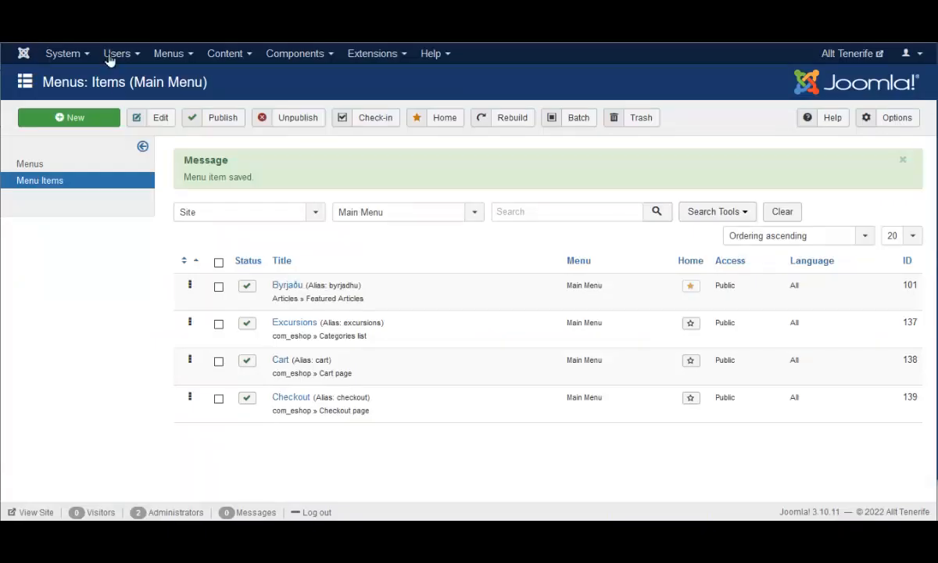
{"action": "left_click", "coordinate": [386, 56]}
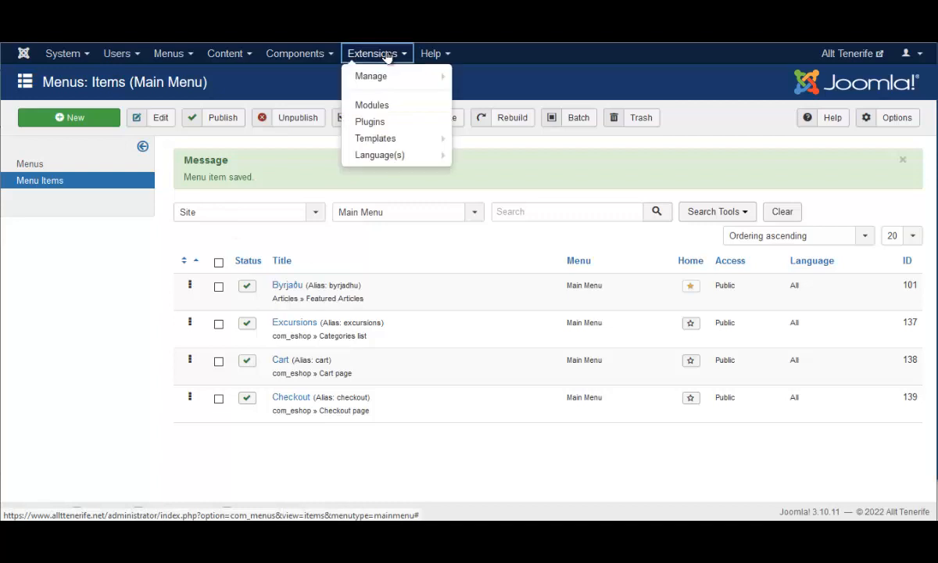
{"action": "left_click", "coordinate": [372, 105]}
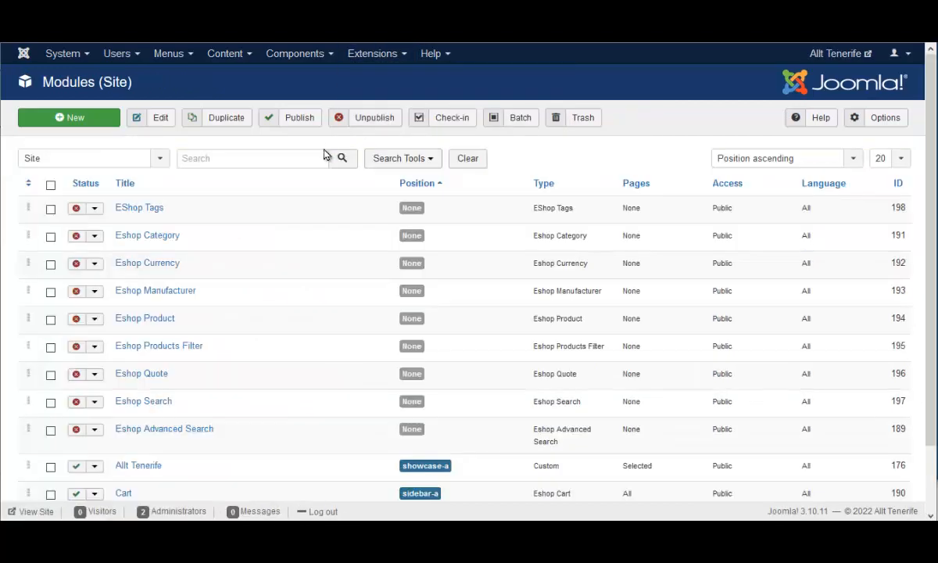
{"action": "scroll", "coordinate": [254, 244], "scroll_direction": "down", "scroll_amount": 1}
{"action": "scroll", "coordinate": [258, 245], "scroll_direction": "up", "scroll_amount": 1}
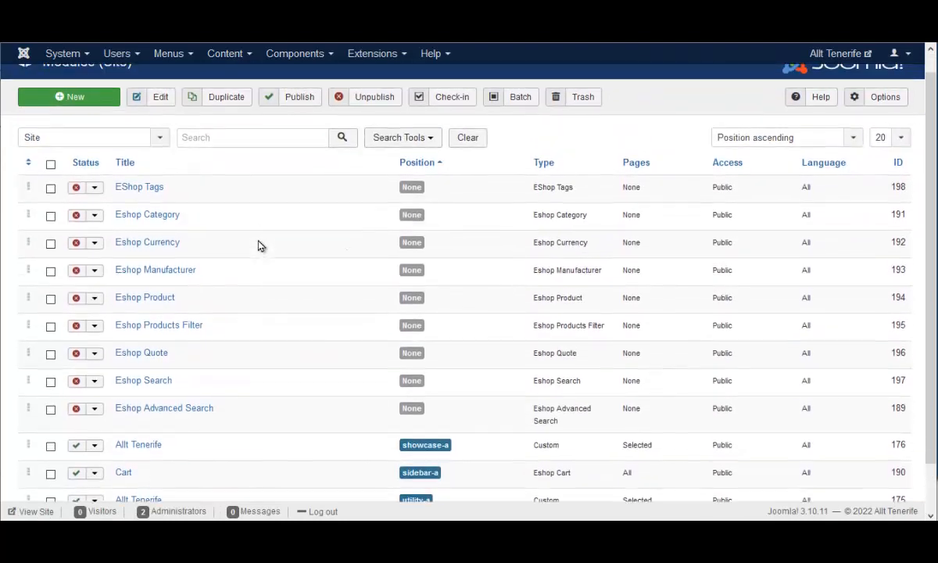
{"action": "left_click", "coordinate": [50, 184]}
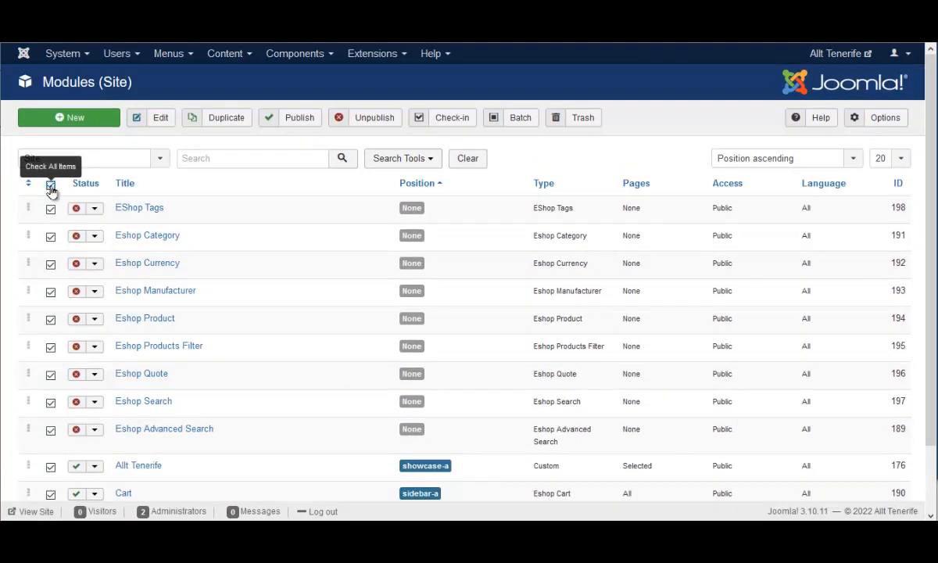
{"action": "scroll", "coordinate": [217, 255], "scroll_direction": "down", "scroll_amount": 1}
{"action": "left_click", "coordinate": [50, 393]}
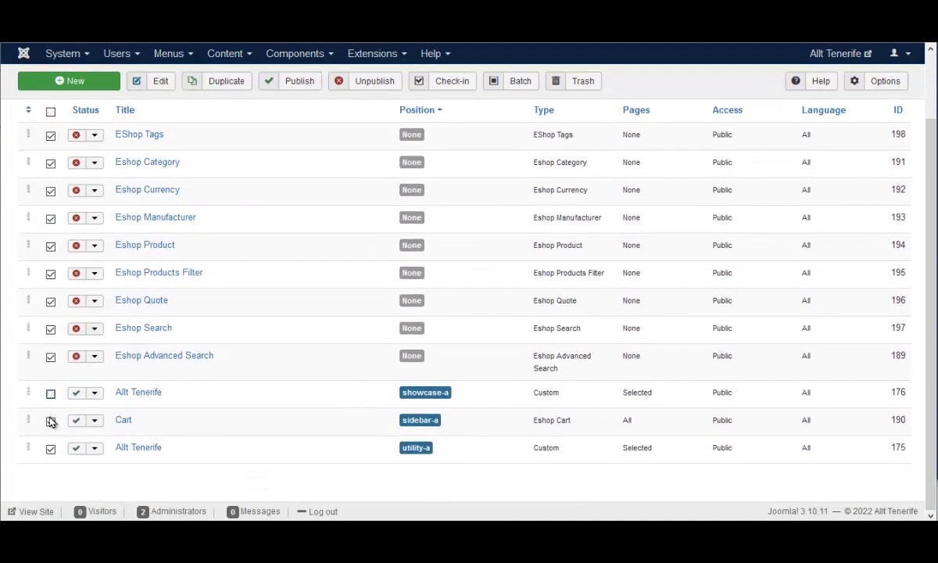
{"action": "left_click", "coordinate": [50, 422]}
{"action": "left_click", "coordinate": [49, 450]}
{"action": "scroll", "coordinate": [313, 328], "scroll_direction": "up", "scroll_amount": 2}
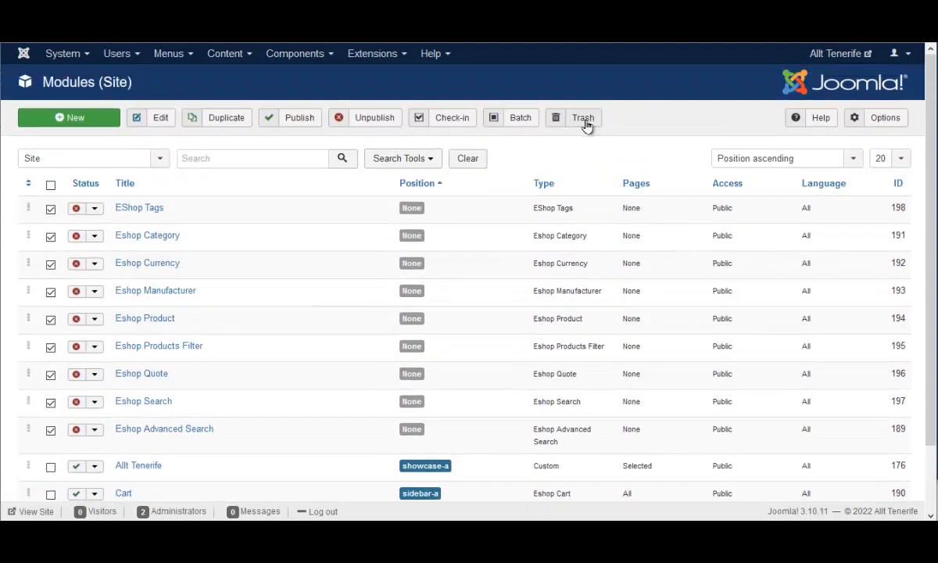
{"action": "left_click", "coordinate": [583, 121]}
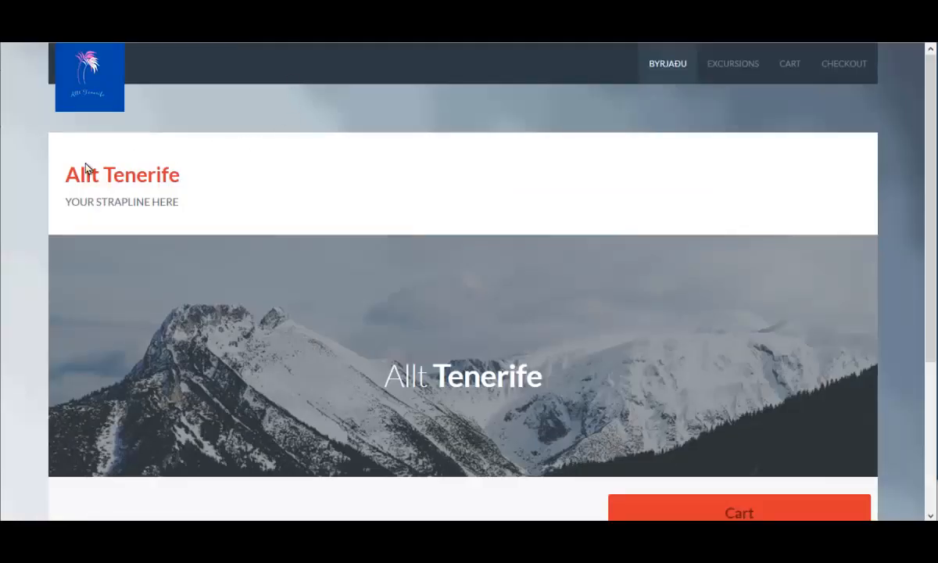
Locate the title and strapline block on the live home page and open its Allt Tenerife module at position utility-a for editing.
{"action": "left_click_drag", "start_coordinate": [65, 167], "coordinate": [226, 224]}
{"action": "left_click", "coordinate": [232, 252]}
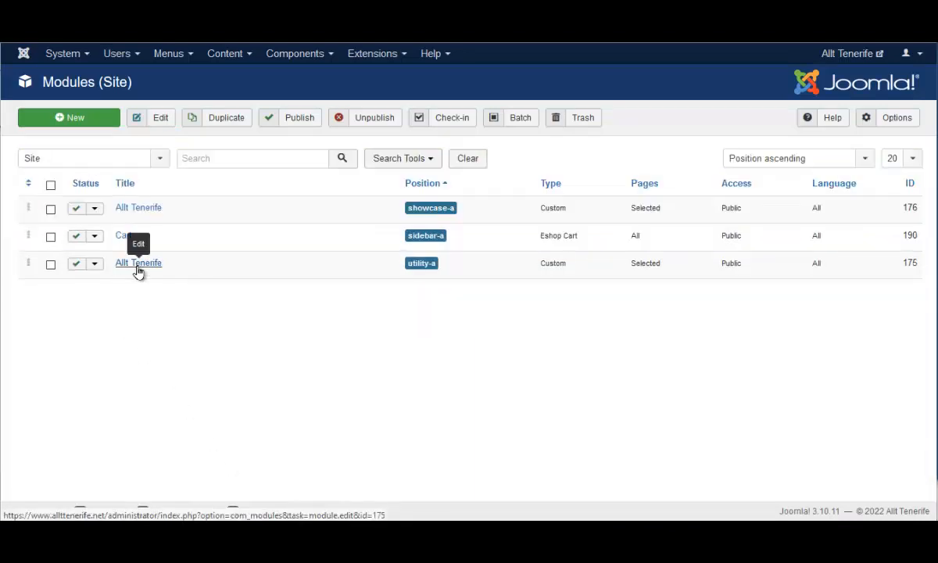
{"action": "left_click", "coordinate": [137, 264]}
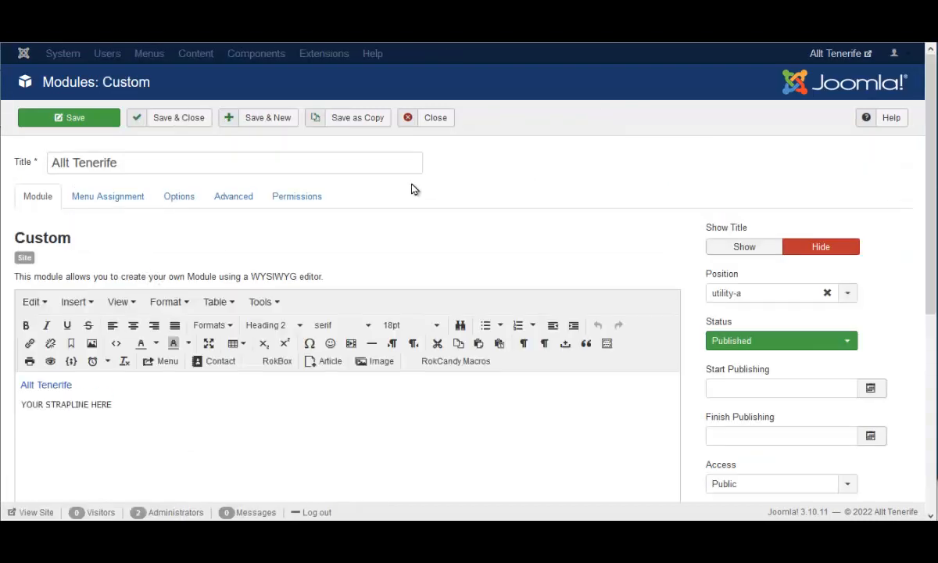
Extend the module's strapline to "YOUR STRAPLINE HERE FOR EXAMPLE !", save and close it, and reload the live home page.
{"action": "scroll", "coordinate": [375, 191], "scroll_direction": "down", "scroll_amount": 1}
{"action": "double_click", "coordinate": [90, 335]}
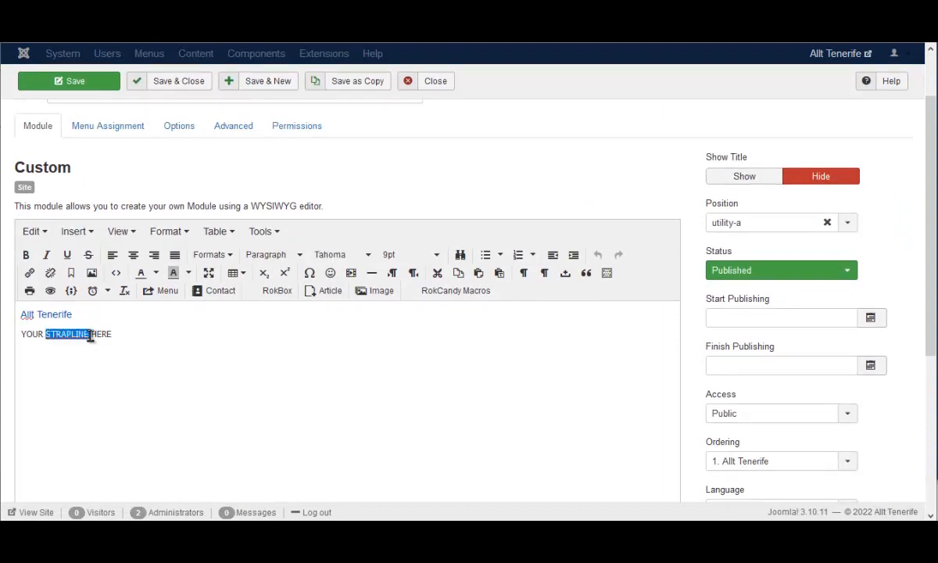
{"action": "triple_click", "coordinate": [90, 335]}
{"action": "left_click", "coordinate": [163, 332]}
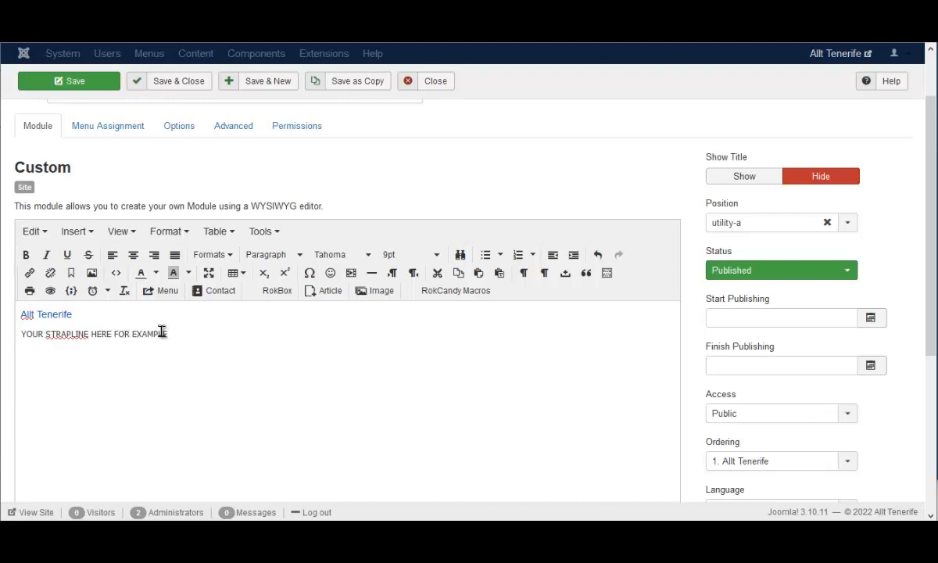
{"action": "left_click", "coordinate": [187, 81]}
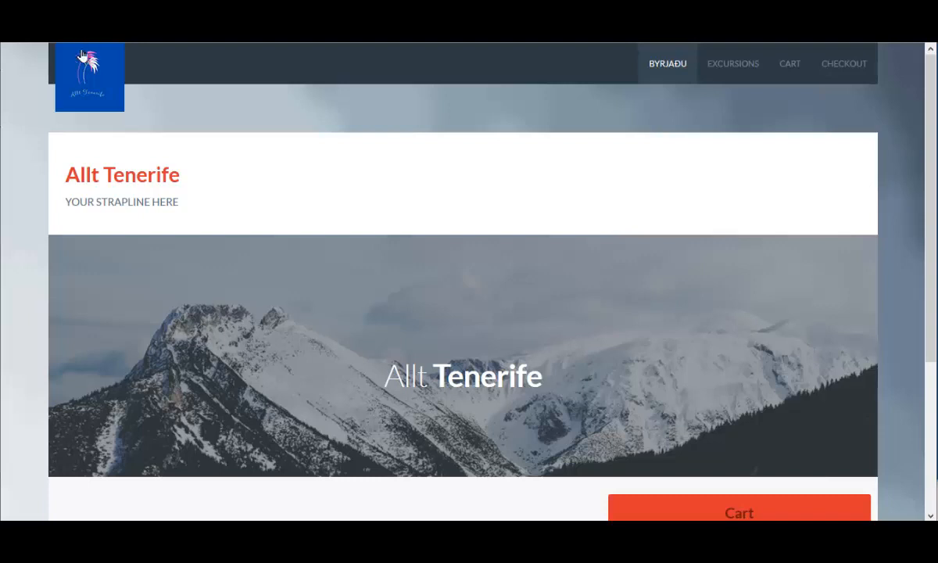
{"action": "left_click", "coordinate": [82, 57]}
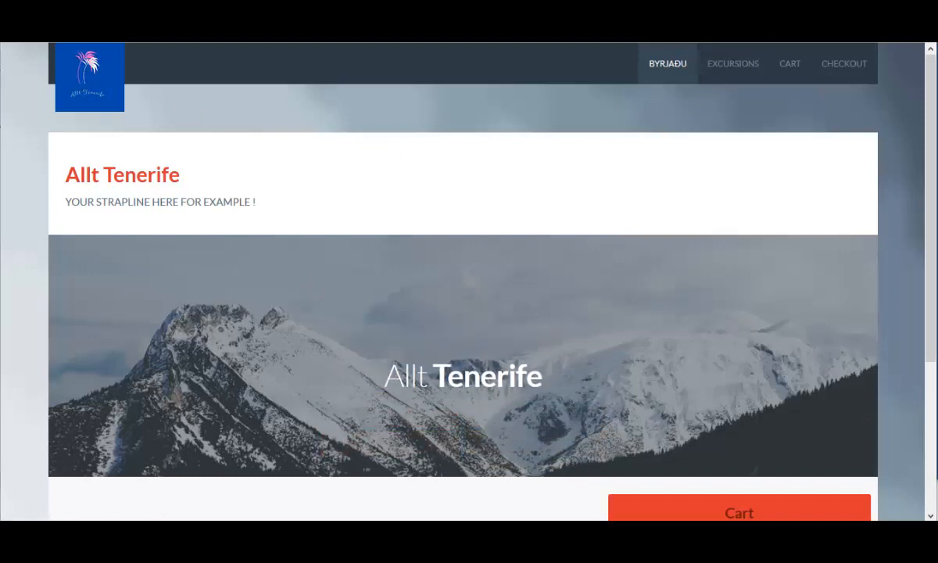
Back in the administration, open the Excursions item of the Main Menu and replace its title with the translation "Skoðunarferðir".
{"action": "key", "text": "ctrl+Tab"}
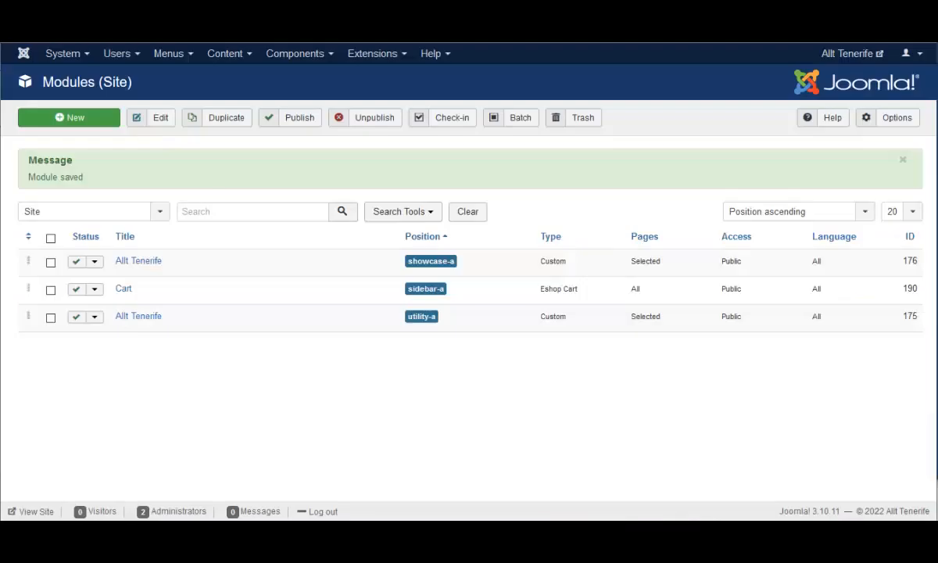
{"action": "left_click", "coordinate": [167, 54]}
{"action": "left_click", "coordinate": [193, 150]}
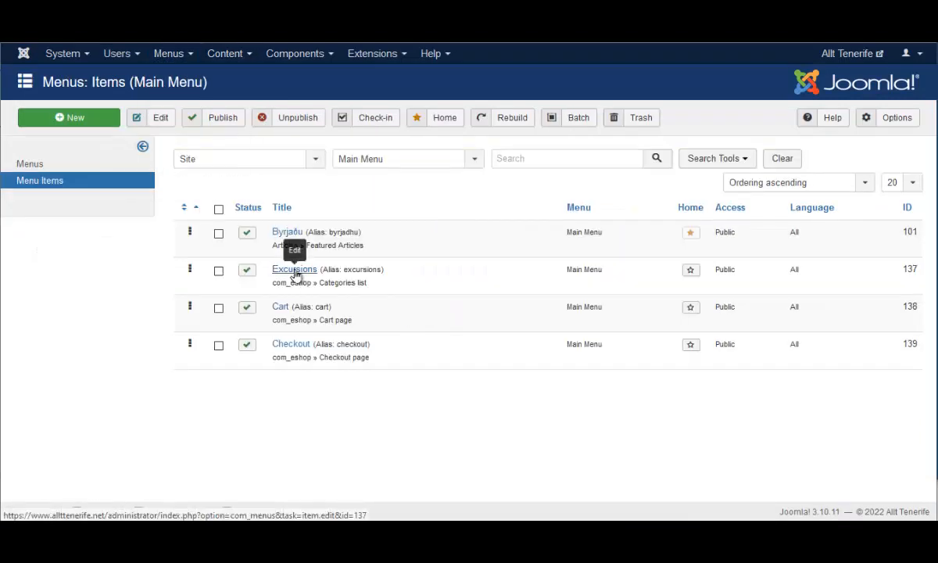
{"action": "left_click", "coordinate": [295, 271]}
{"action": "left_click_drag", "start_coordinate": [200, 166], "coordinate": [25, 157]}
{"action": "key", "text": "ctrl+c"}
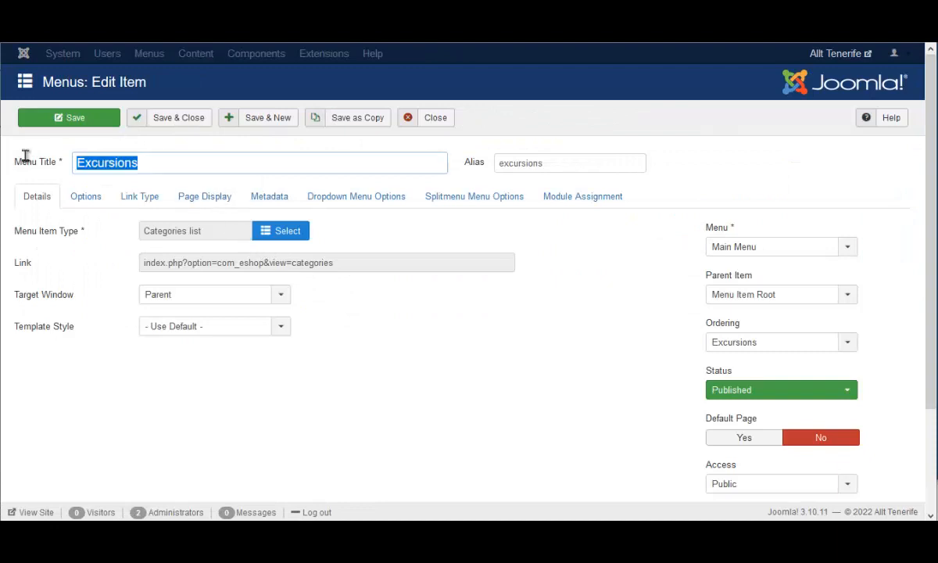
{"action": "right_click", "coordinate": [99, 166]}
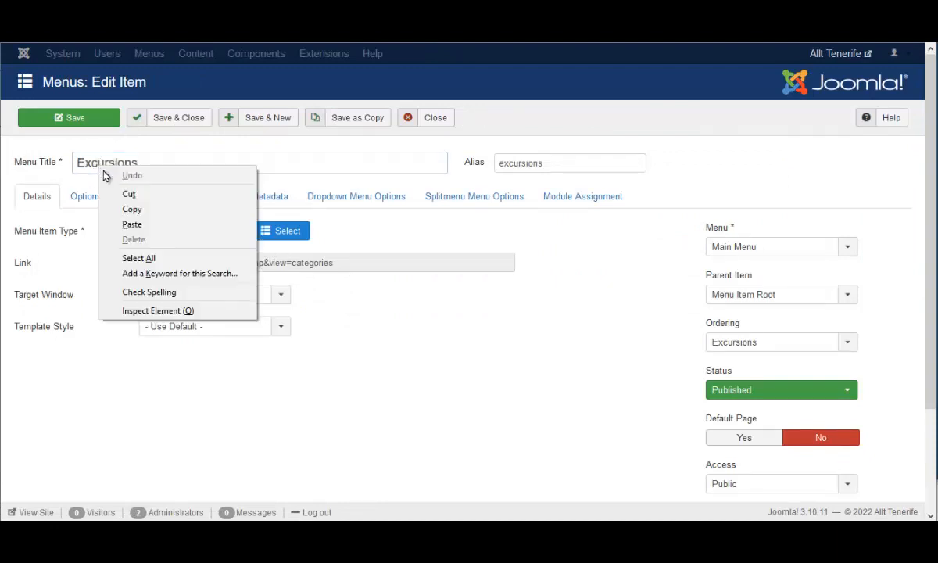
{"action": "left_click", "coordinate": [146, 226]}
{"action": "left_click_drag", "start_coordinate": [165, 170], "coordinate": [23, 160]}
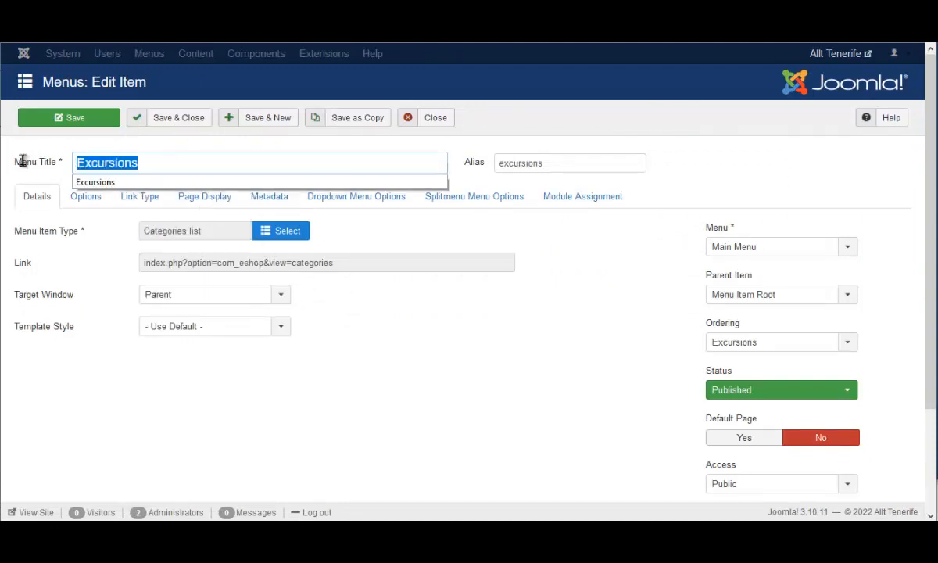
{"action": "right_click", "coordinate": [163, 162]}
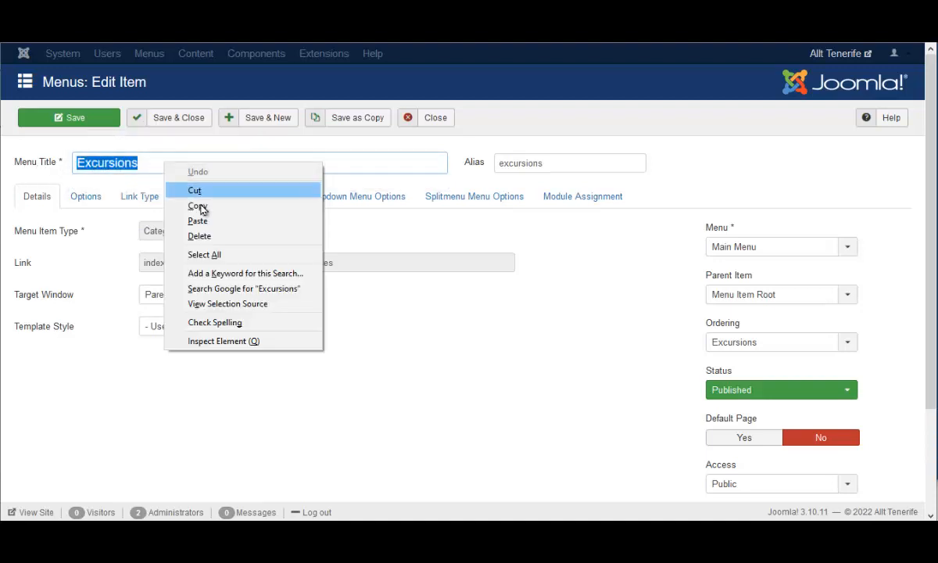
{"action": "left_click", "coordinate": [197, 208]}
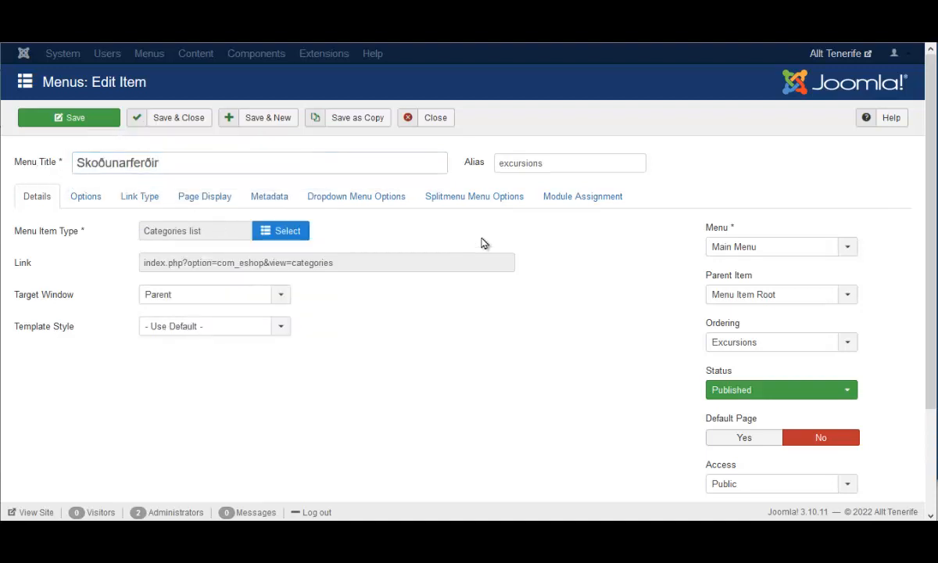
Clear the old alias of the menu item, and save and close it.
{"action": "left_click", "coordinate": [581, 162]}
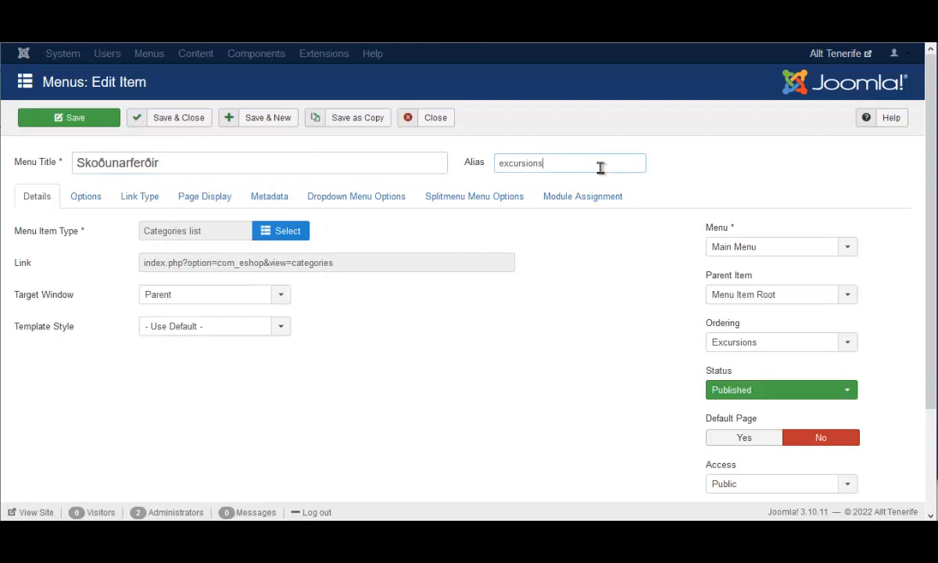
{"action": "left_click_drag", "start_coordinate": [601, 164], "coordinate": [414, 161]}
{"action": "key", "text": "Delete"}
{"action": "left_click", "coordinate": [180, 119]}
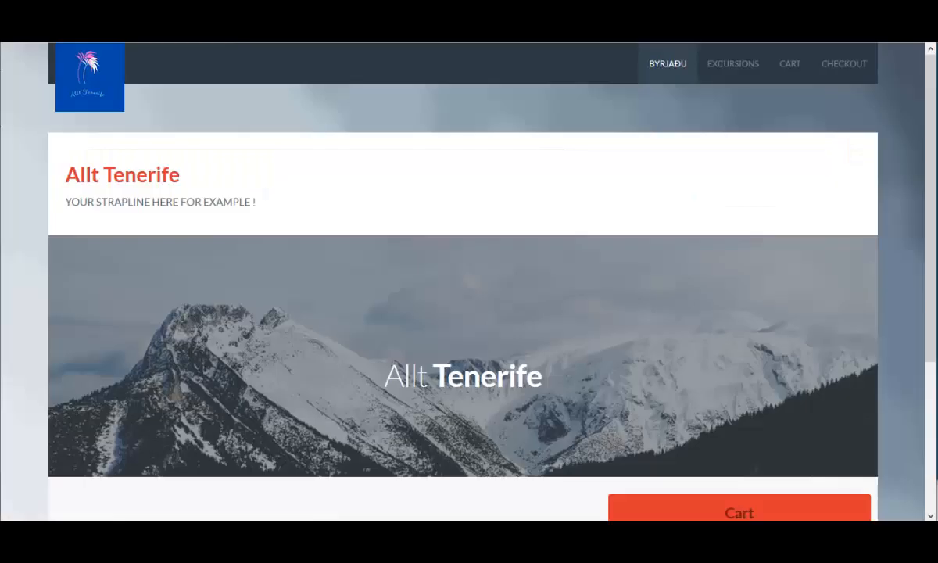
Reload the live home page, open its Skoðunarferðir page and copy the category name Boat Trips.
{"action": "left_click", "coordinate": [116, 82]}
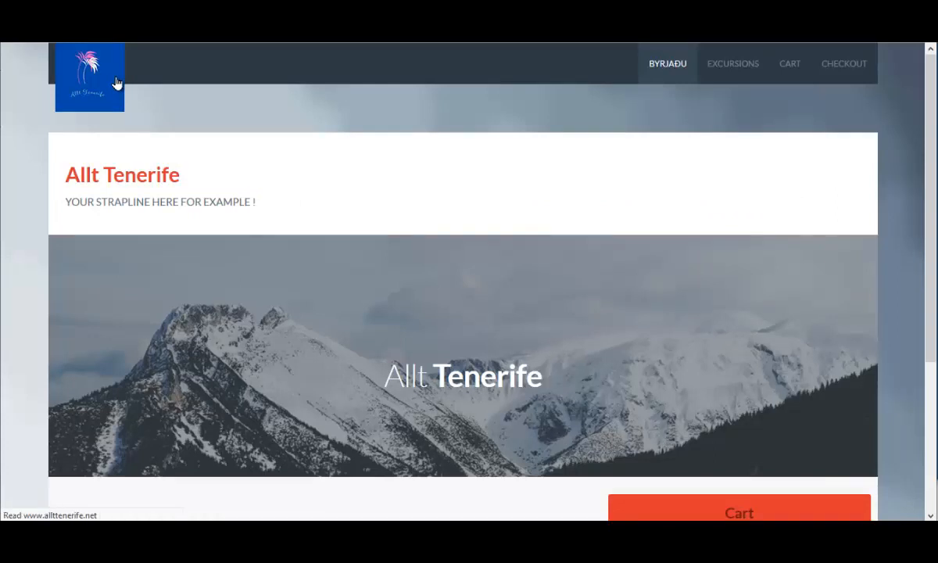
{"action": "left_click", "coordinate": [721, 72]}
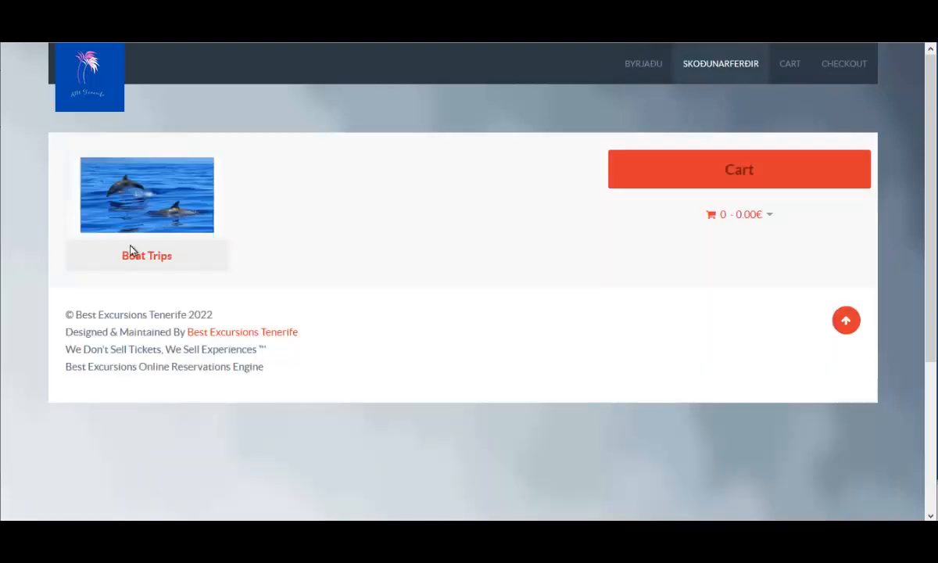
{"action": "left_click_drag", "start_coordinate": [109, 254], "coordinate": [172, 267]}
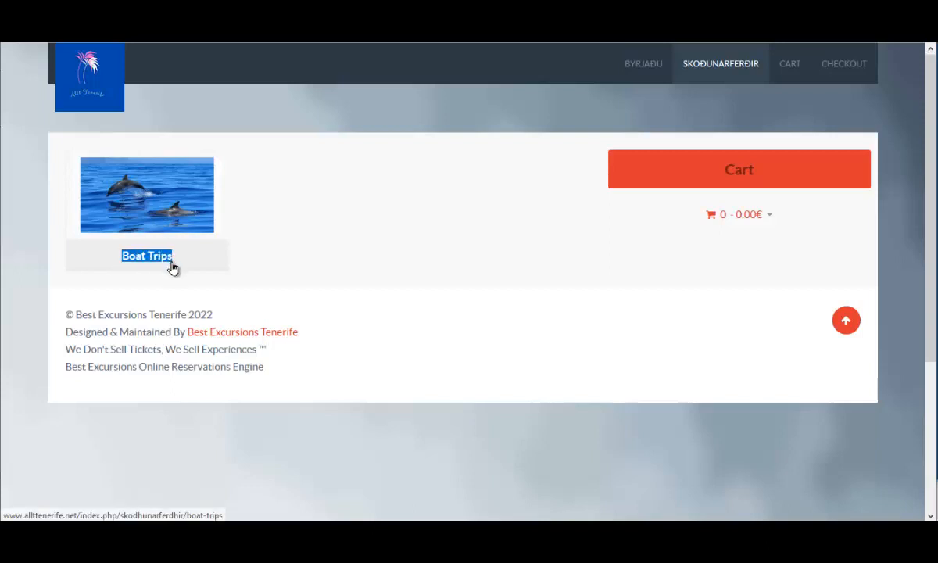
{"action": "right_click", "coordinate": [161, 261]}
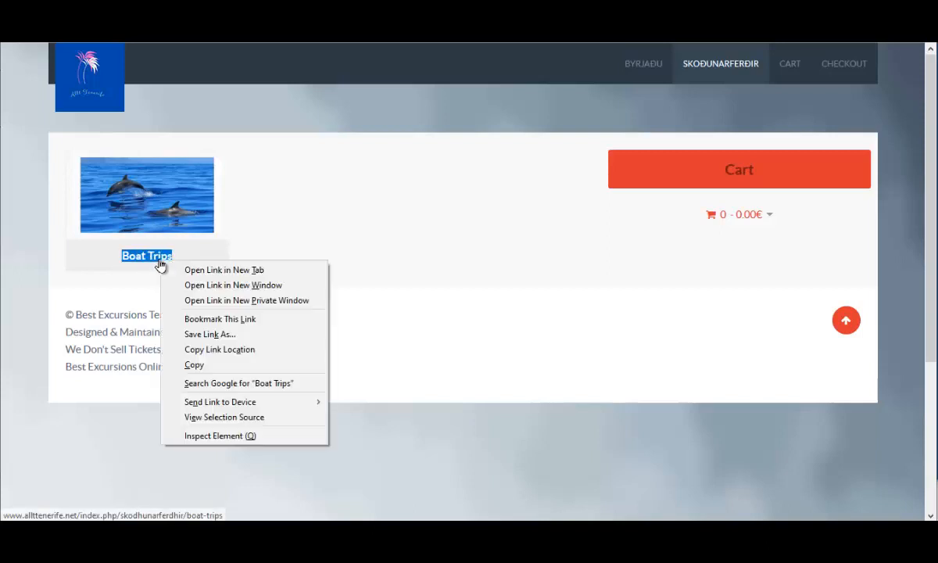
{"action": "left_click", "coordinate": [216, 367]}
Return to the administration and open the Boat Trips category from the EShop catalog for editing.
{"action": "key", "text": "ctrl+Tab"}
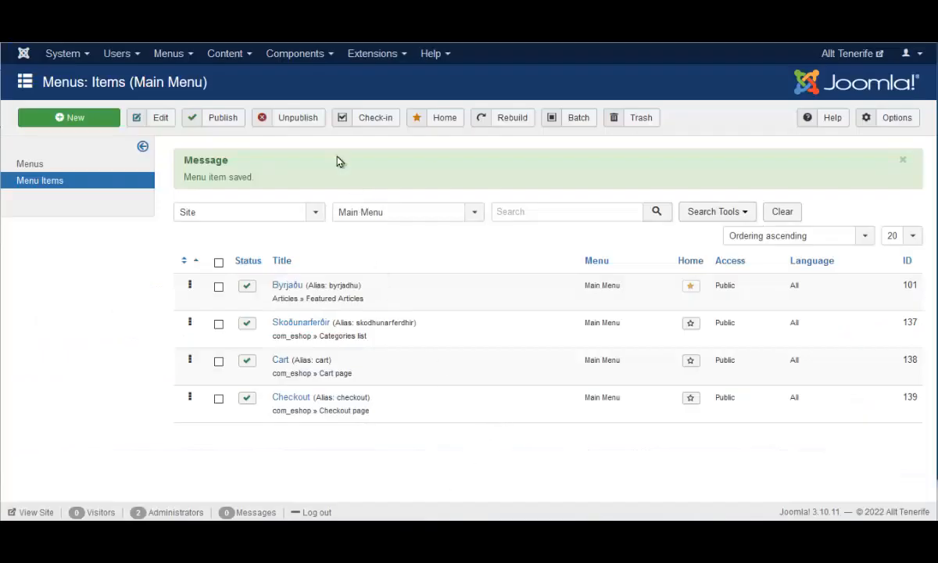
{"action": "left_click", "coordinate": [297, 58]}
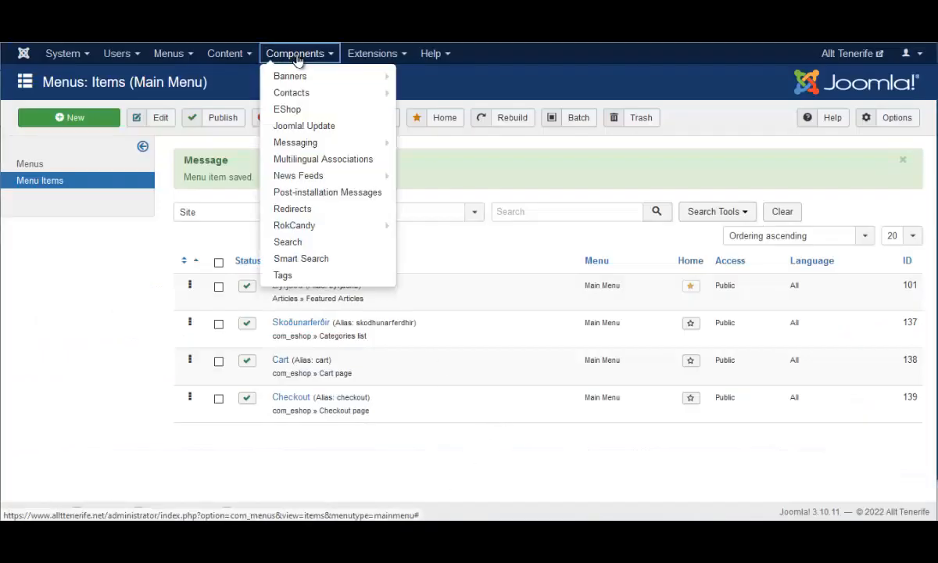
{"action": "left_click", "coordinate": [295, 112]}
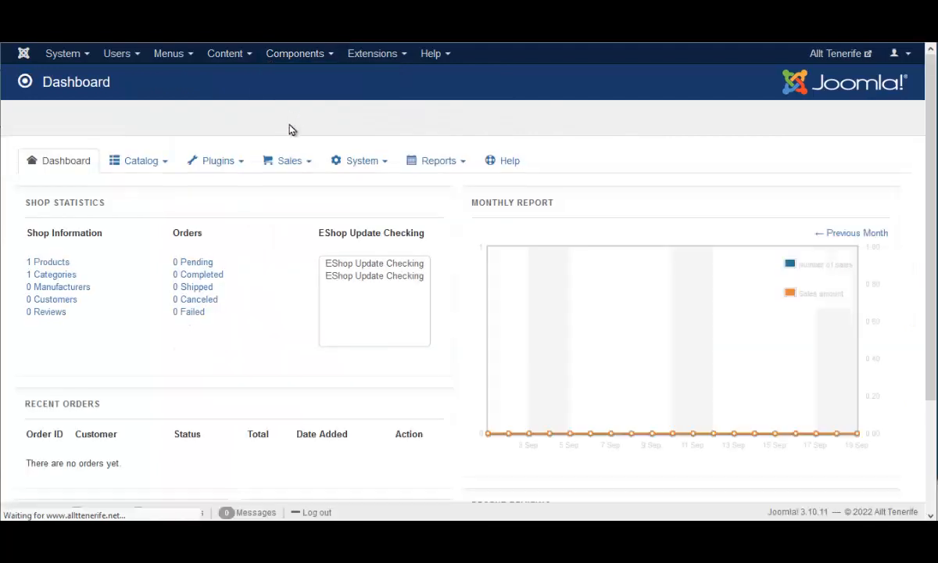
{"action": "mouse_move", "coordinate": [164, 162]}
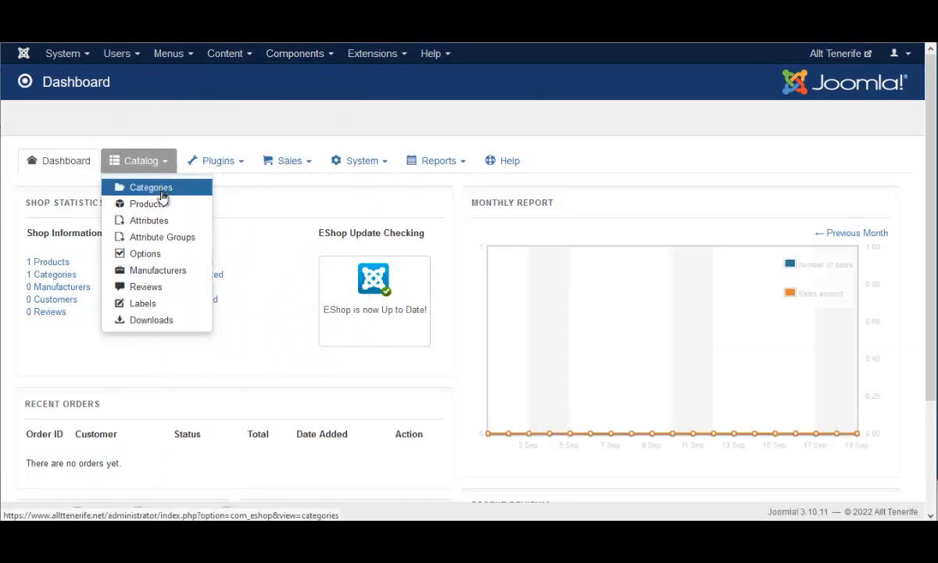
{"action": "left_click", "coordinate": [163, 189]}
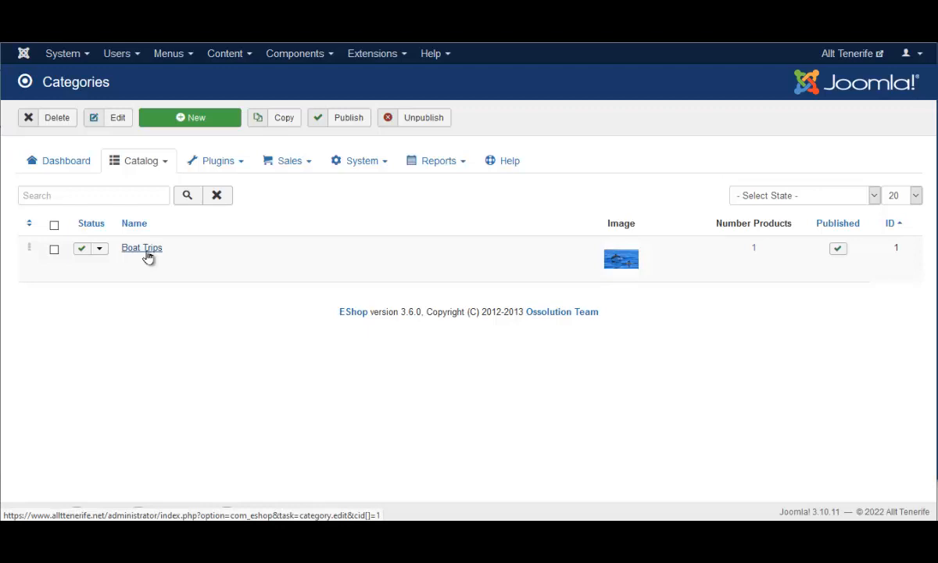
{"action": "left_click", "coordinate": [146, 251]}
Replace the category name with the translation "Bátsferðir" and clear its alias.
{"action": "left_click_drag", "start_coordinate": [364, 192], "coordinate": [154, 192]}
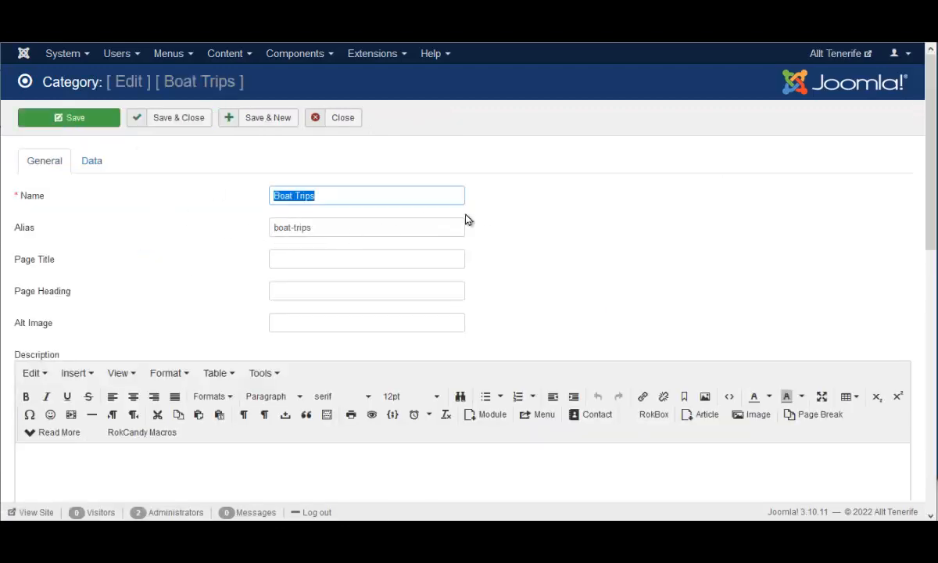
{"action": "right_click", "coordinate": [302, 197]}
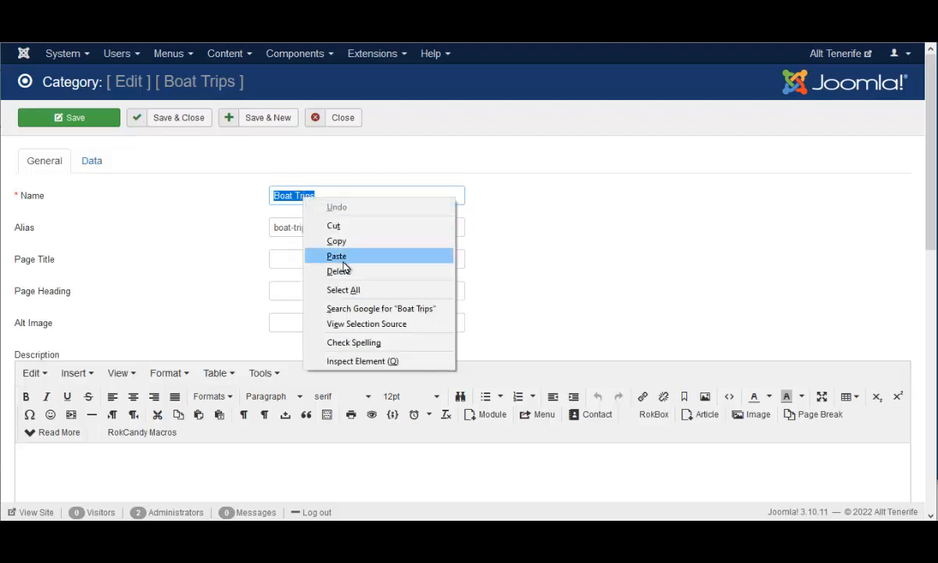
{"action": "left_click", "coordinate": [342, 256]}
{"action": "left_click_drag", "start_coordinate": [368, 231], "coordinate": [197, 221]}
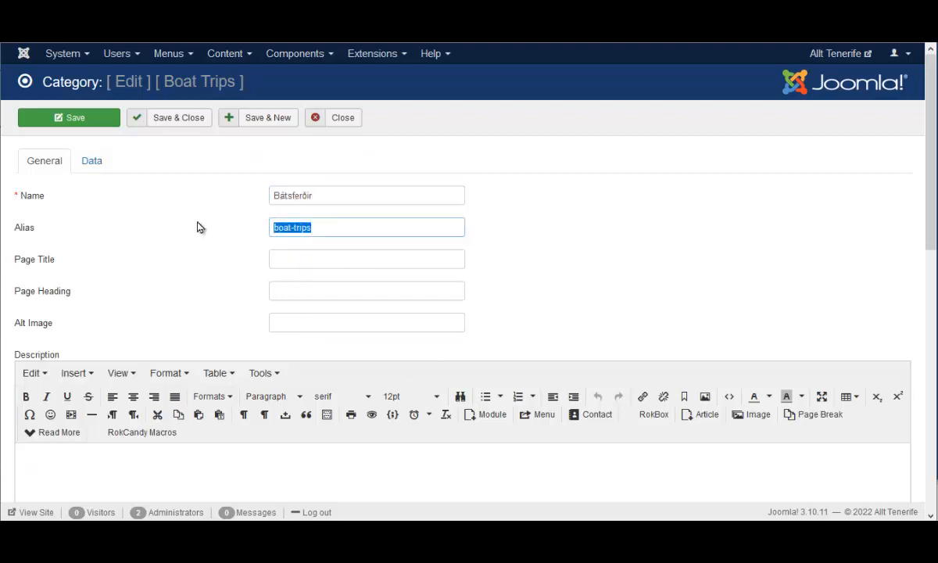
{"action": "key", "text": "BackSpace"}
Enter "Bátsferðir" as the category's meta keywords, and save and close the category.
{"action": "left_click", "coordinate": [92, 161]}
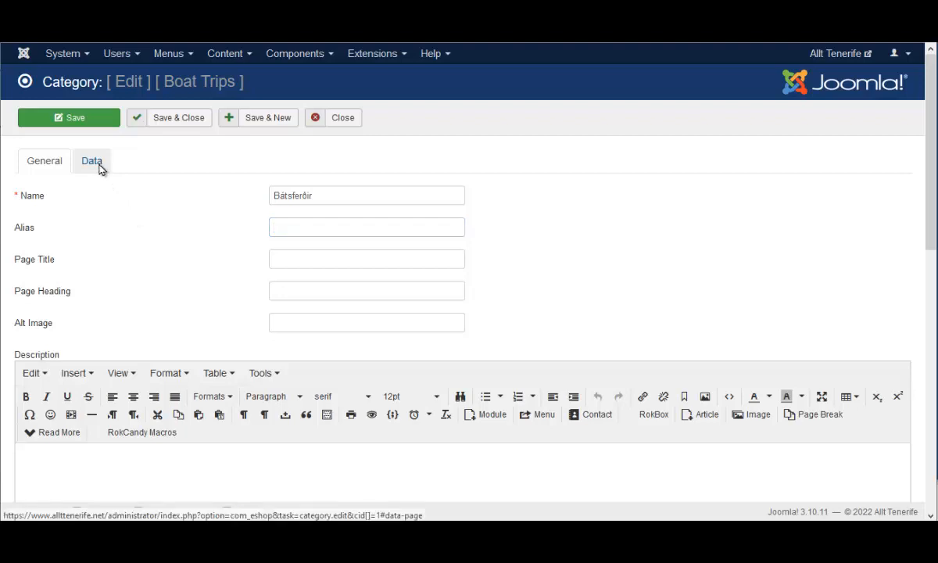
{"action": "left_click", "coordinate": [47, 161]}
{"action": "scroll", "coordinate": [154, 195], "scroll_direction": "down", "scroll_amount": 1}
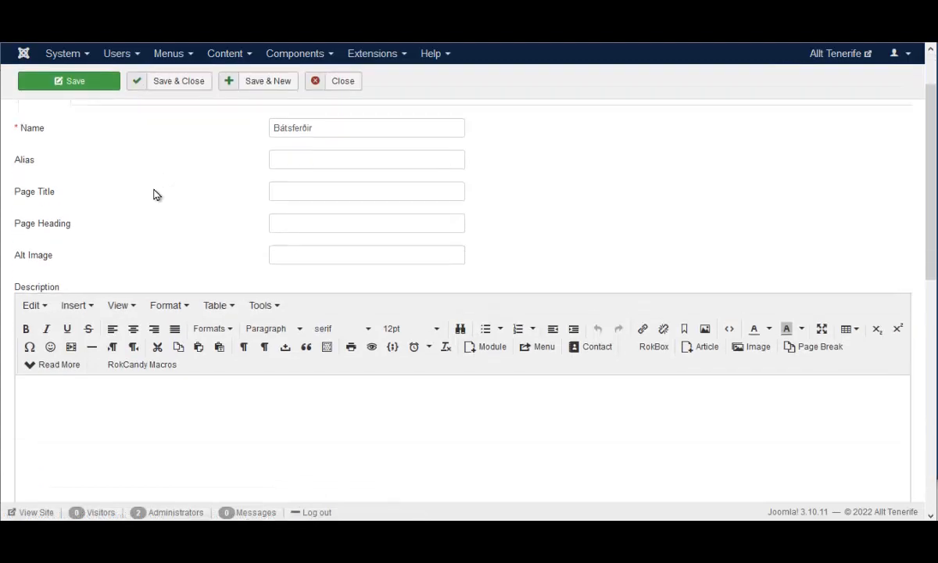
{"action": "scroll", "coordinate": [154, 195], "scroll_direction": "down", "scroll_amount": 5}
{"action": "scroll", "coordinate": [154, 197], "scroll_direction": "up", "scroll_amount": 2}
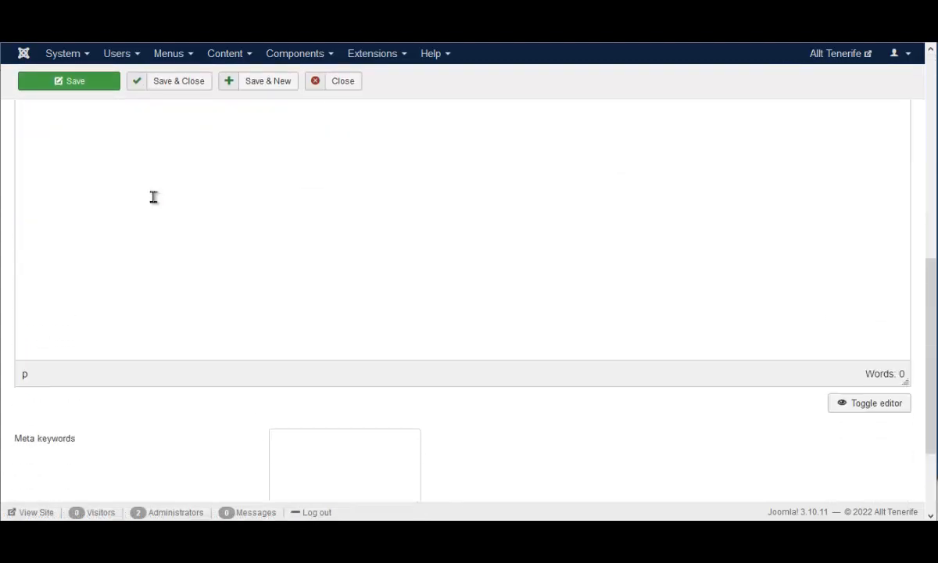
{"action": "scroll", "coordinate": [153, 202], "scroll_direction": "up", "scroll_amount": 4}
{"action": "scroll", "coordinate": [153, 199], "scroll_direction": "down", "scroll_amount": 6}
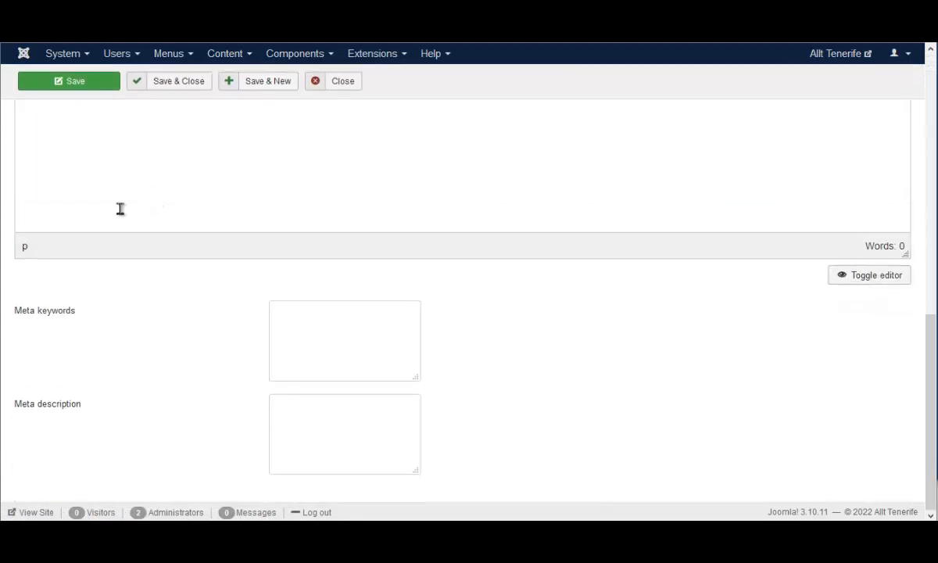
{"action": "left_click", "coordinate": [352, 344]}
{"action": "right_click", "coordinate": [352, 345]}
{"action": "left_click", "coordinate": [396, 405]}
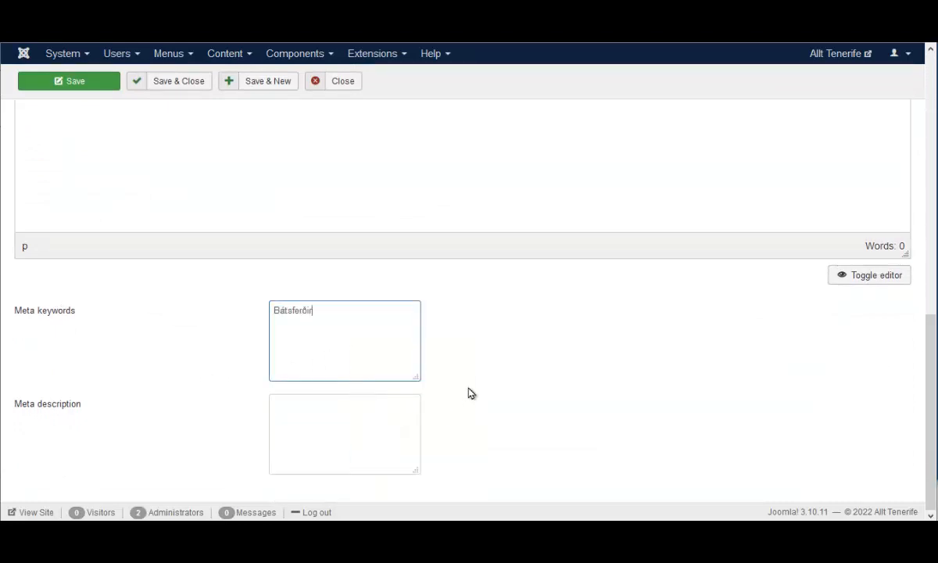
{"action": "left_click", "coordinate": [473, 389]}
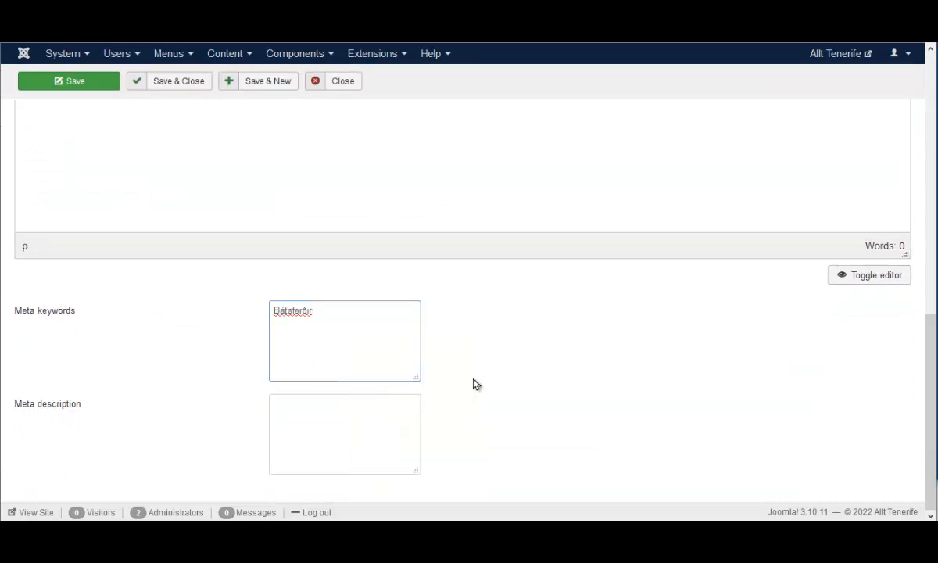
{"action": "left_click", "coordinate": [191, 81]}
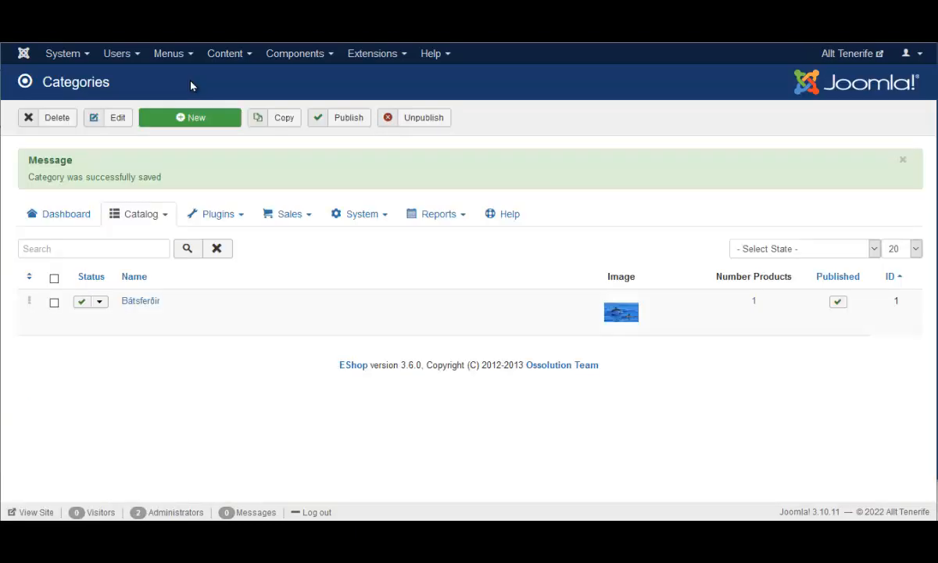
Check the renamed category on the live Skoðunarferðir page and open it to view its products.
{"action": "left_click", "coordinate": [162, 221]}
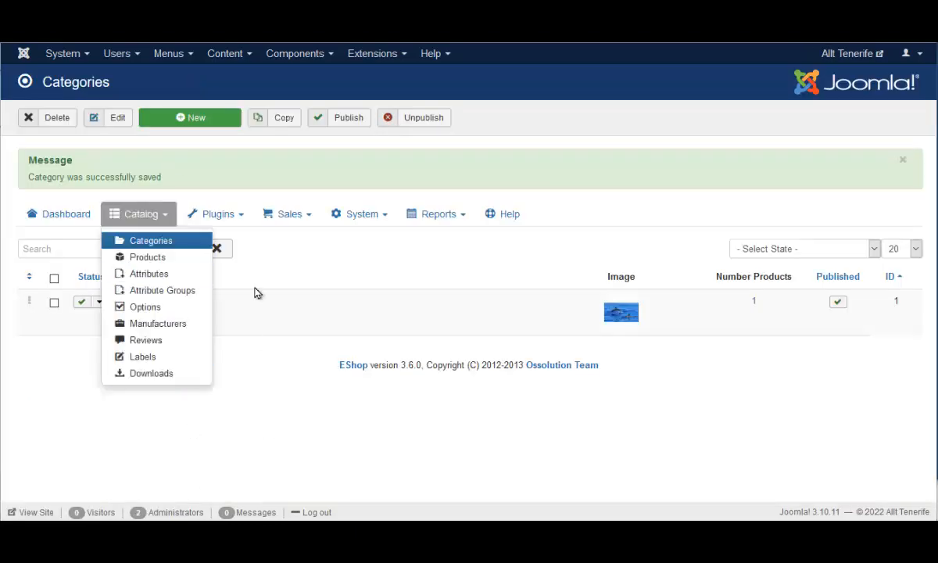
{"action": "left_click", "coordinate": [255, 291]}
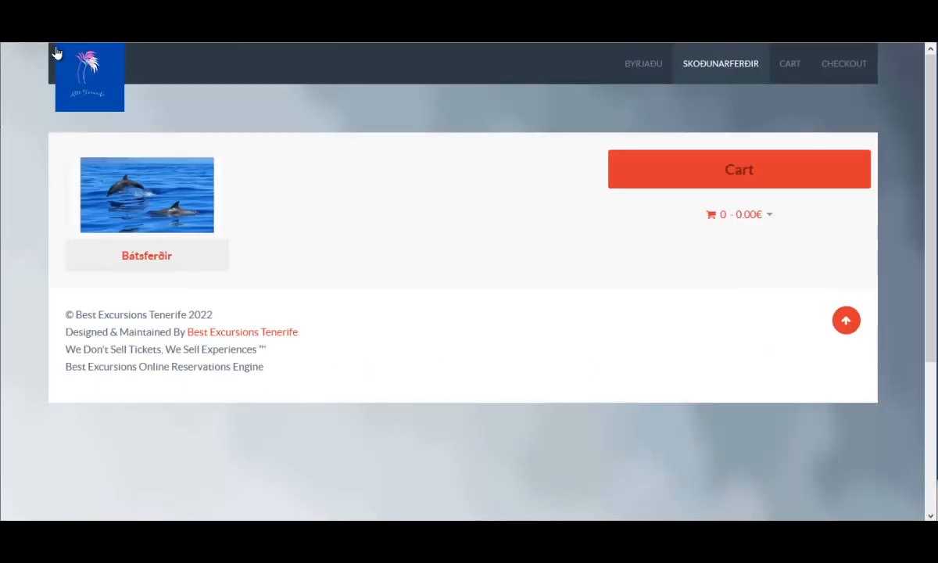
{"action": "left_click", "coordinate": [140, 263]}
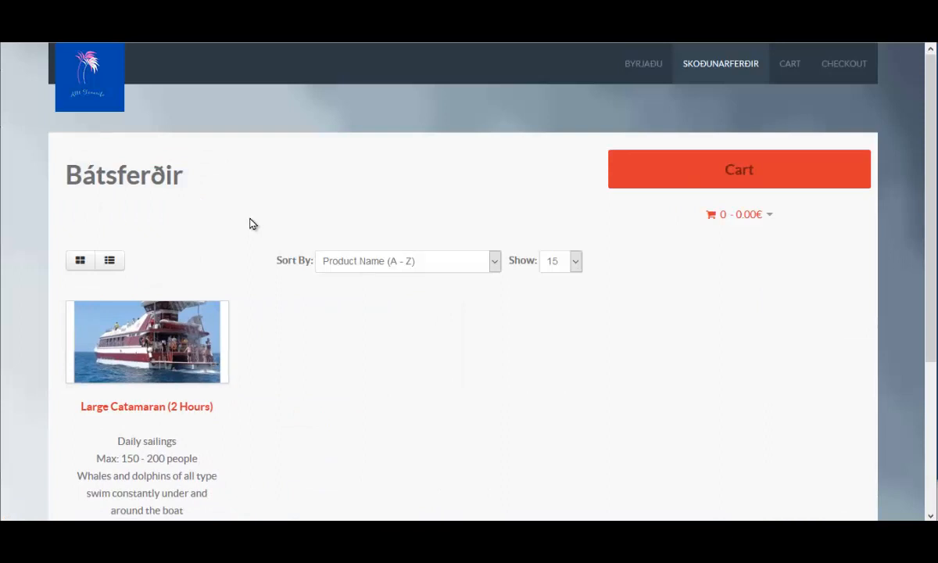
Look over the live Bátsferðir listing, then open the Large Catamaran (2 Hours) product from the EShop catalog for editing.
{"action": "scroll", "coordinate": [247, 232], "scroll_direction": "down", "scroll_amount": 1}
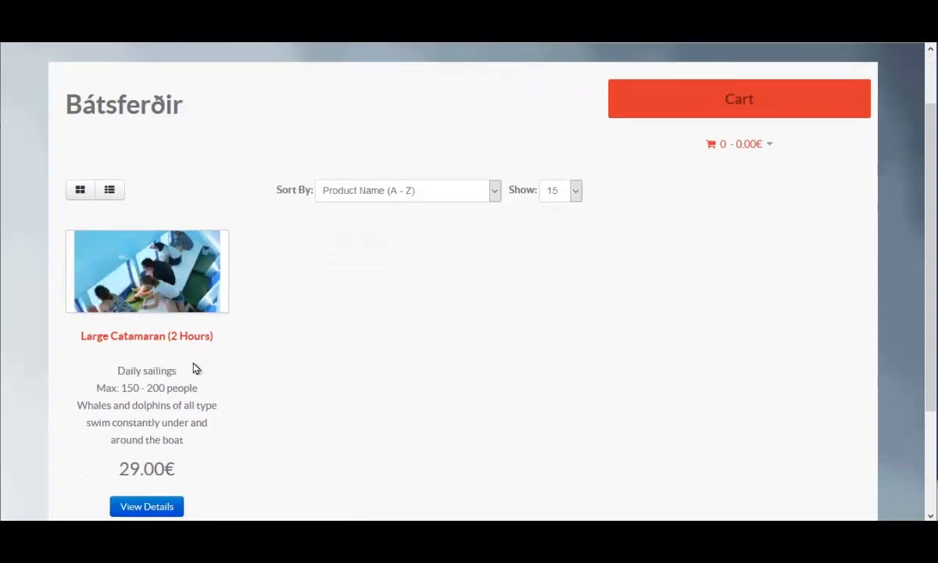
{"action": "scroll", "coordinate": [306, 347], "scroll_direction": "up", "scroll_amount": 1}
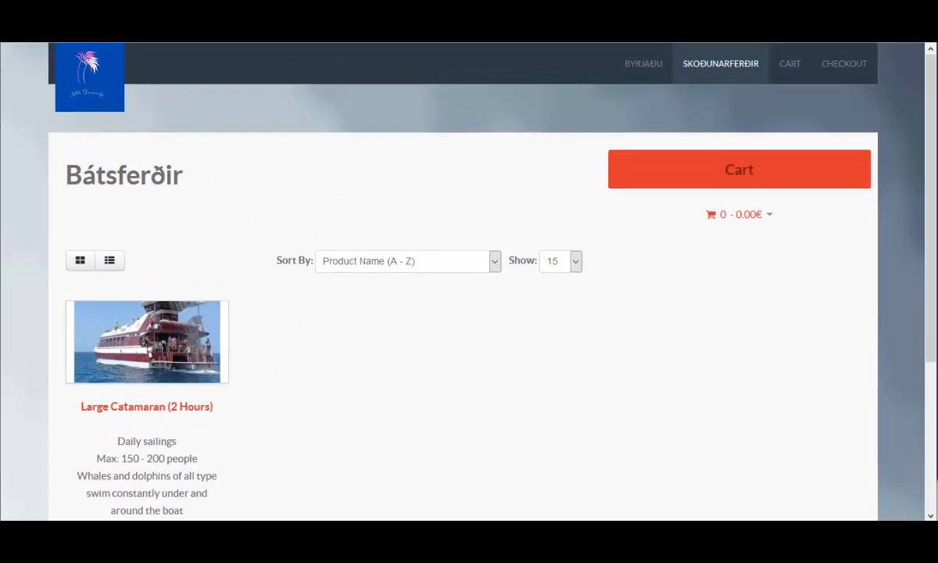
{"action": "key", "text": "ctrl+shift+Tab"}
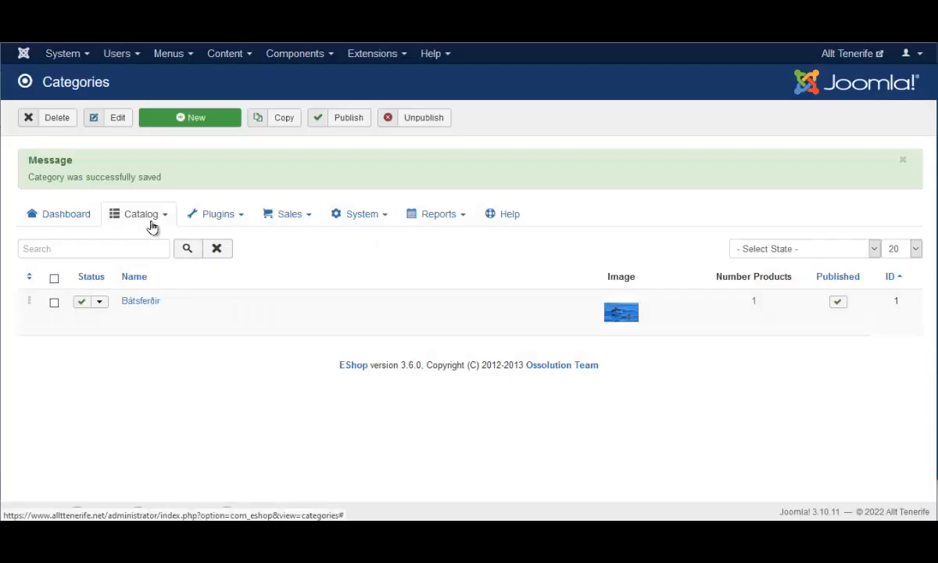
{"action": "left_click", "coordinate": [145, 215]}
{"action": "left_click", "coordinate": [149, 260]}
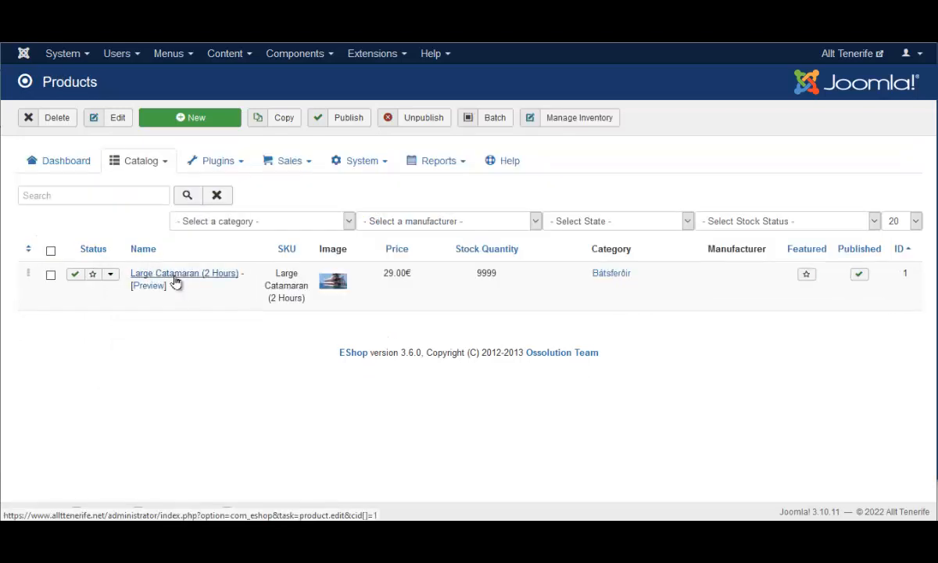
{"action": "key", "text": "ctrl+Tab"}
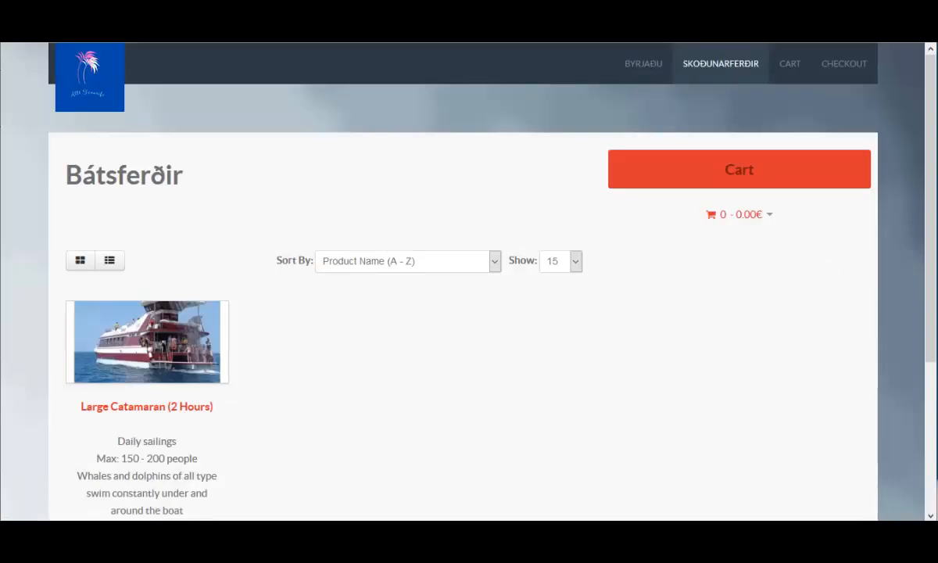
{"action": "key", "text": "ctrl+Tab"}
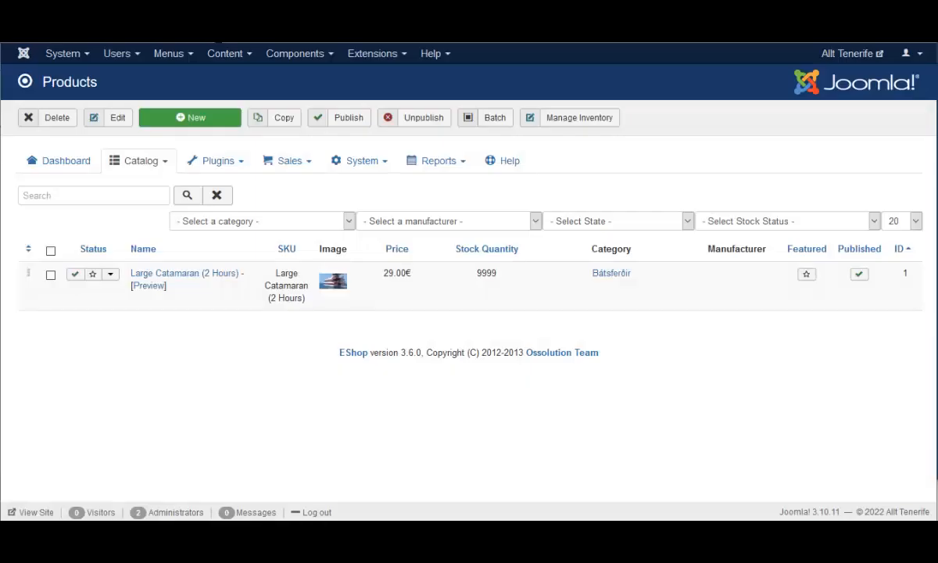
{"action": "left_click", "coordinate": [180, 277]}
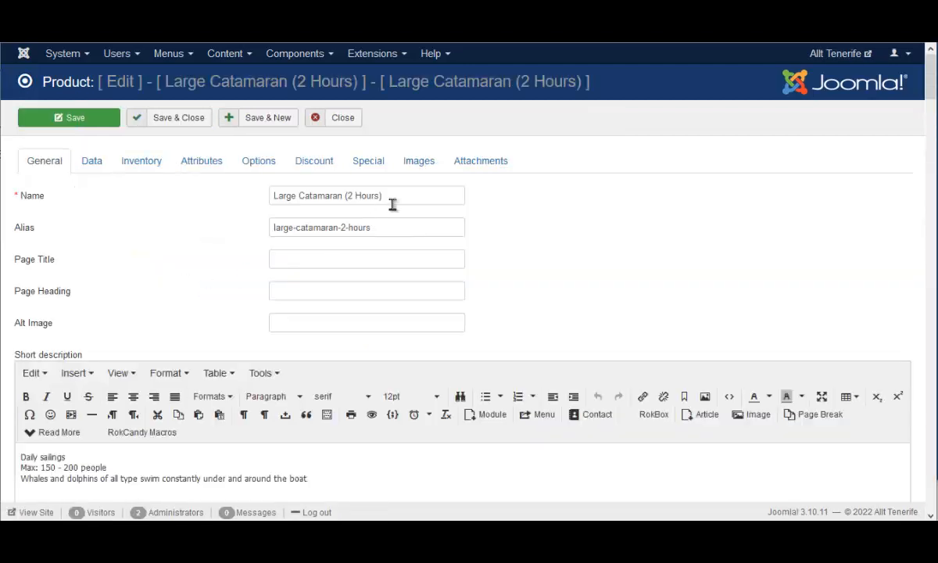
Replace the product name with the translation "Stór katamaran (2 klst.)" and clear its alias.
{"action": "left_click_drag", "start_coordinate": [419, 192], "coordinate": [278, 195]}
{"action": "right_click", "coordinate": [189, 197]}
{"action": "left_click", "coordinate": [415, 201]}
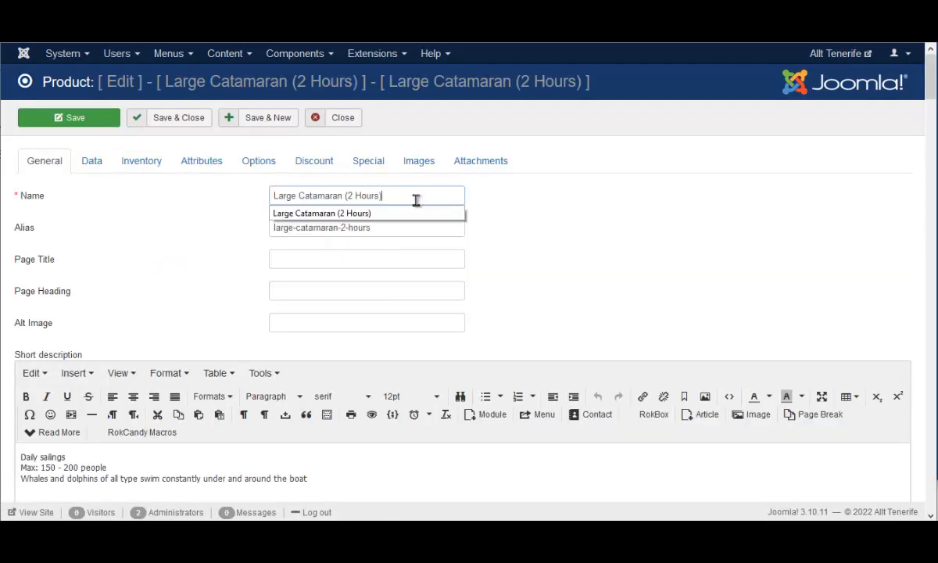
{"action": "left_click_drag", "start_coordinate": [406, 198], "coordinate": [247, 192]}
{"action": "right_click", "coordinate": [321, 197]}
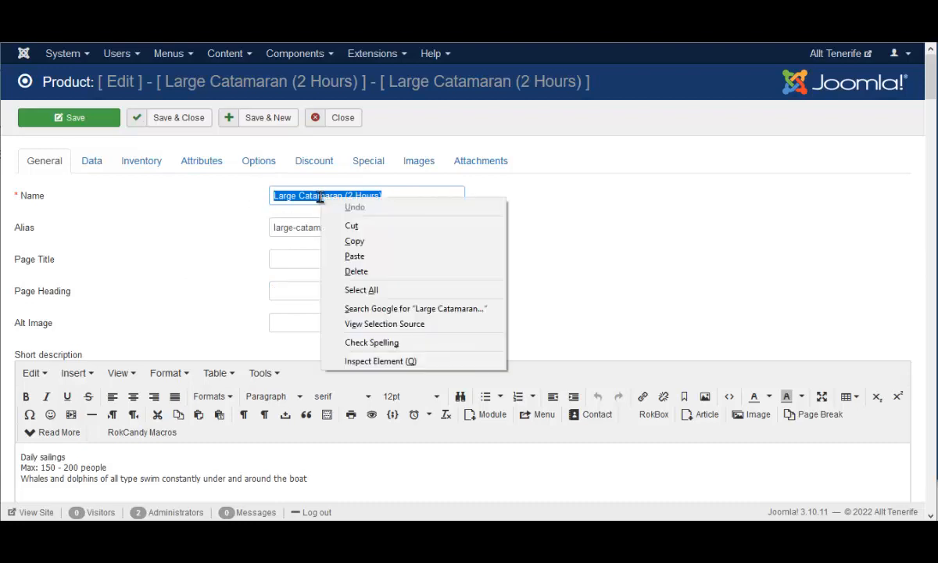
{"action": "left_click", "coordinate": [358, 255]}
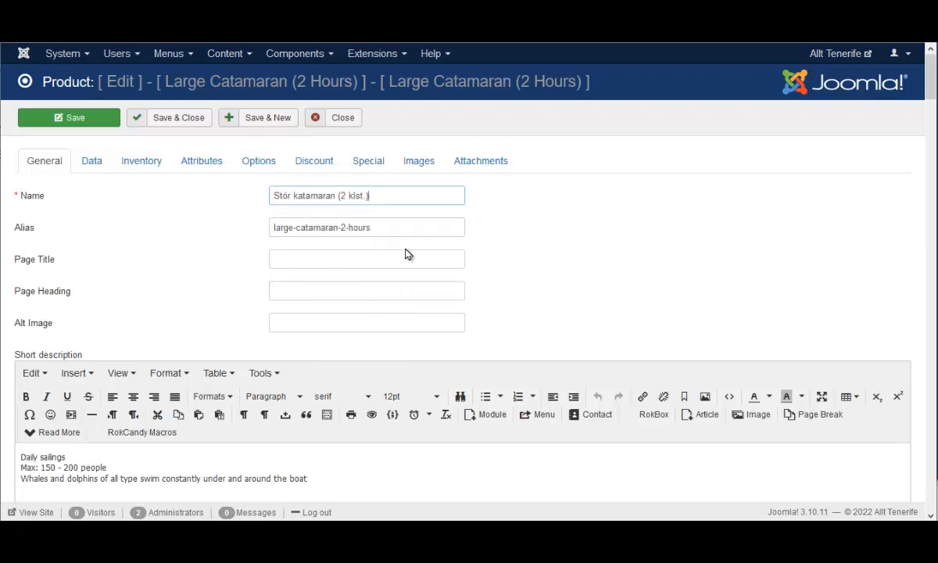
{"action": "key", "text": "Tab"}
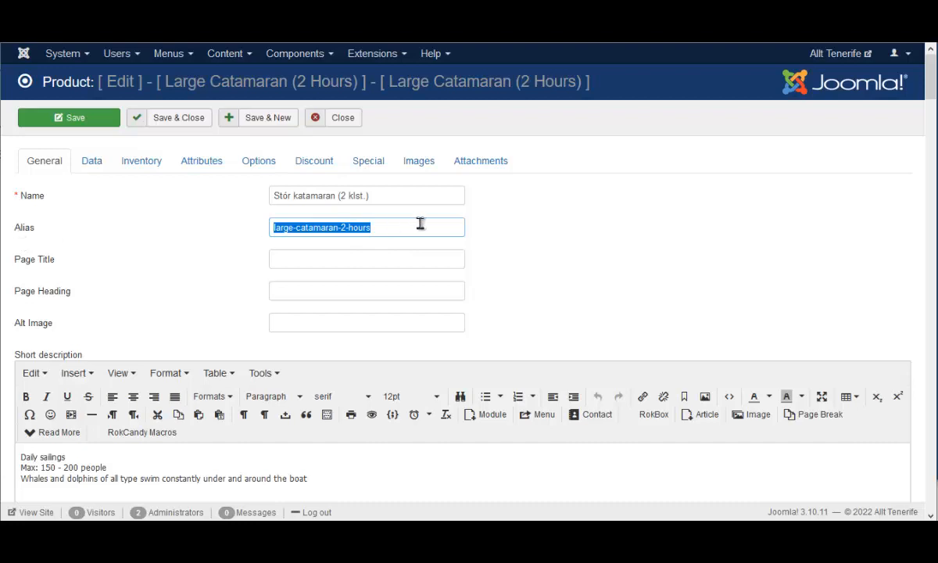
{"action": "key", "text": "BackSpace"}
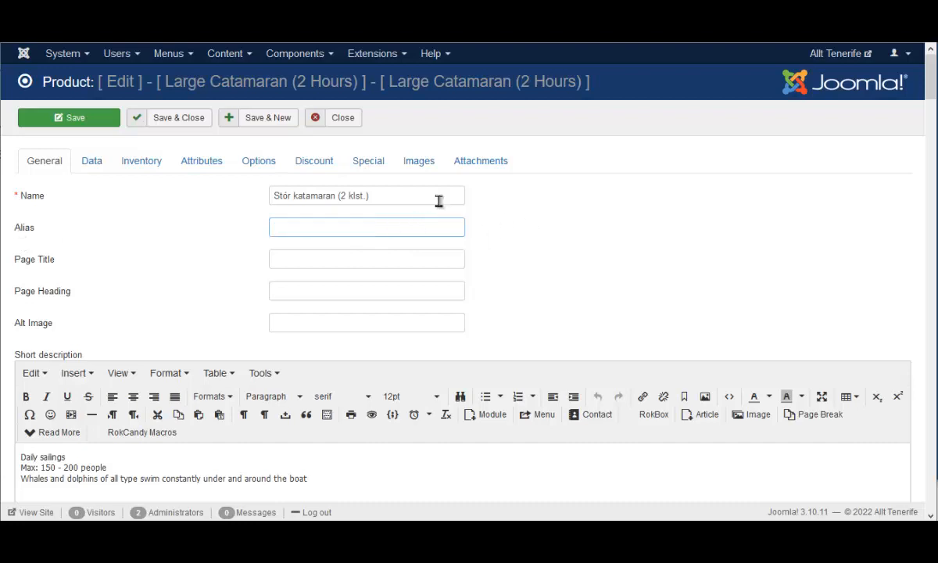
Replace the product's SKU with "Stór katamaran (2 klst.)" in its data settings.
{"action": "left_click", "coordinate": [89, 166]}
{"action": "left_click_drag", "start_coordinate": [397, 195], "coordinate": [158, 195]}
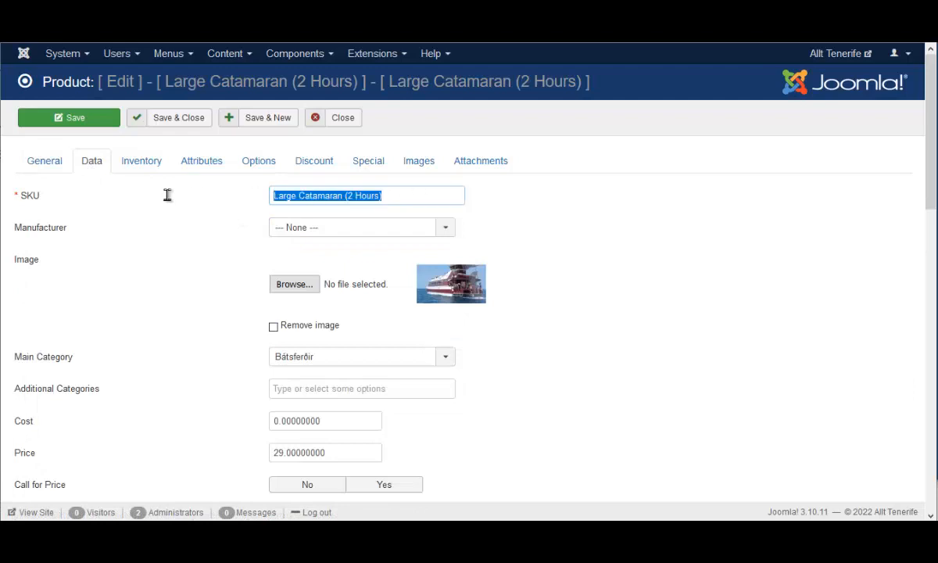
{"action": "right_click", "coordinate": [328, 196]}
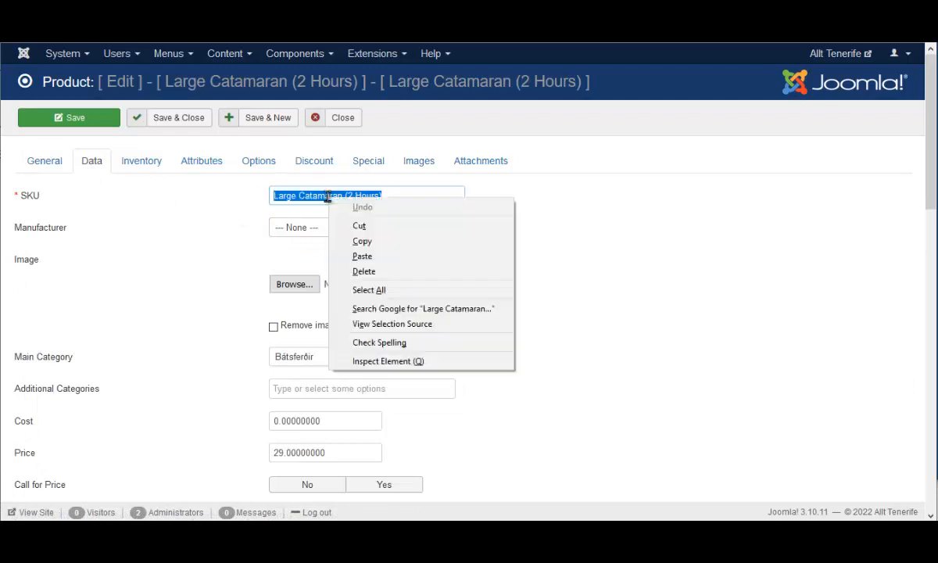
{"action": "left_click", "coordinate": [364, 256]}
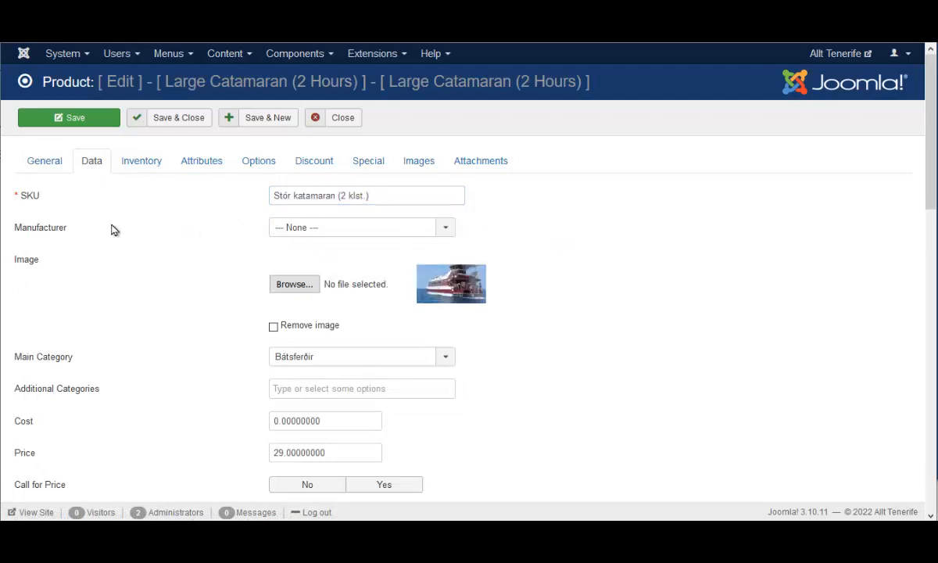
{"action": "left_click_drag", "start_coordinate": [22, 197], "coordinate": [37, 195]}
Review the product's general text fields, from the short description through the five tab contents to the meta keywords.
{"action": "left_click", "coordinate": [51, 168]}
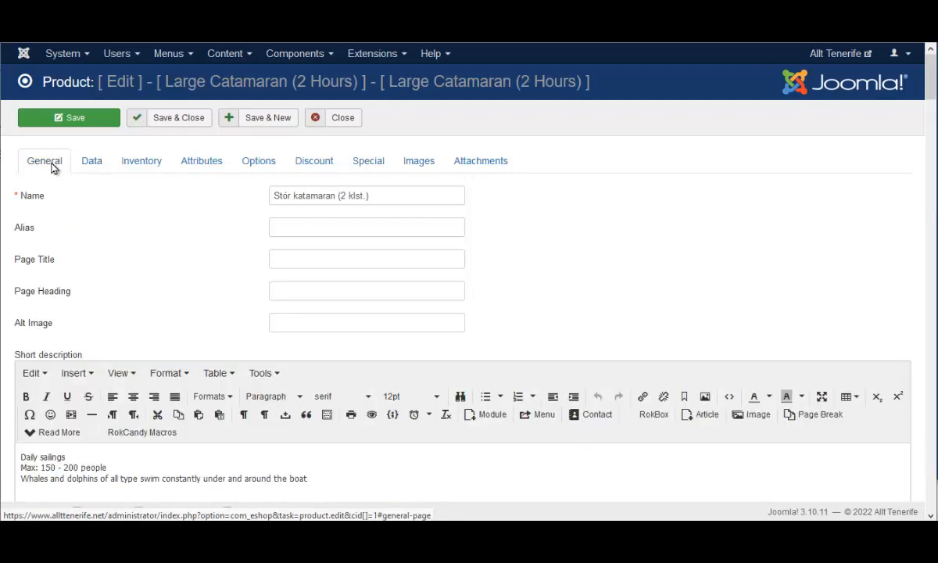
{"action": "scroll", "coordinate": [617, 211], "scroll_direction": "down", "scroll_amount": 1}
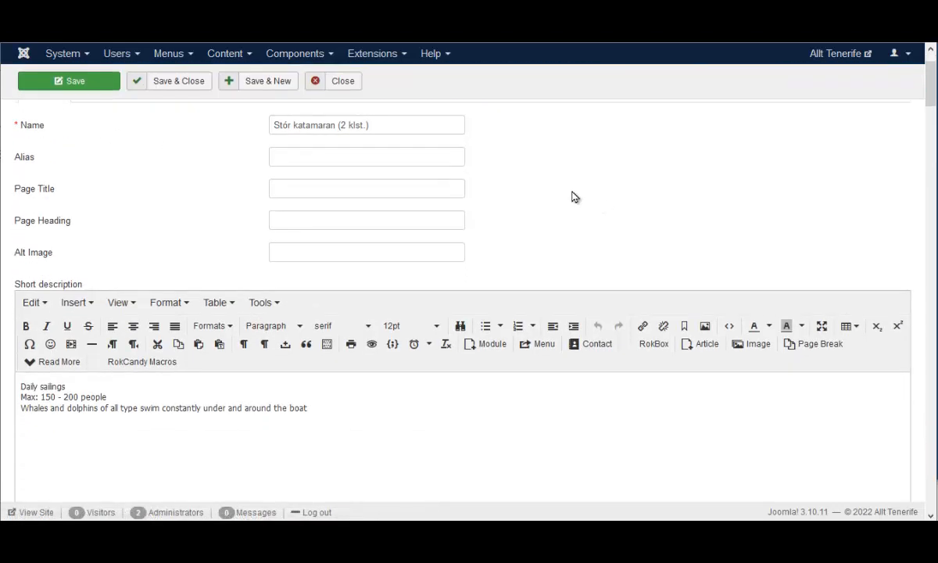
{"action": "scroll", "coordinate": [571, 197], "scroll_direction": "down", "scroll_amount": 3}
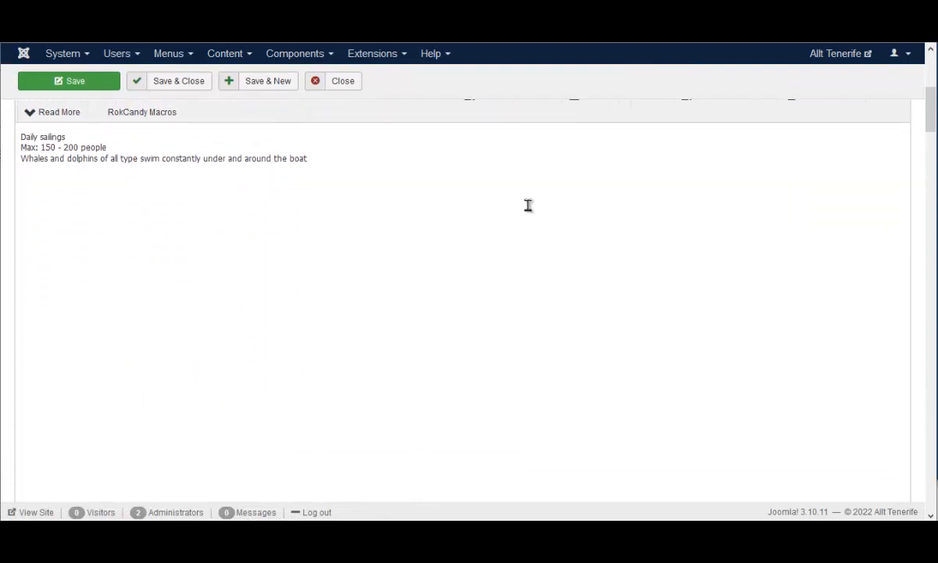
{"action": "scroll", "coordinate": [527, 205], "scroll_direction": "down", "scroll_amount": 6}
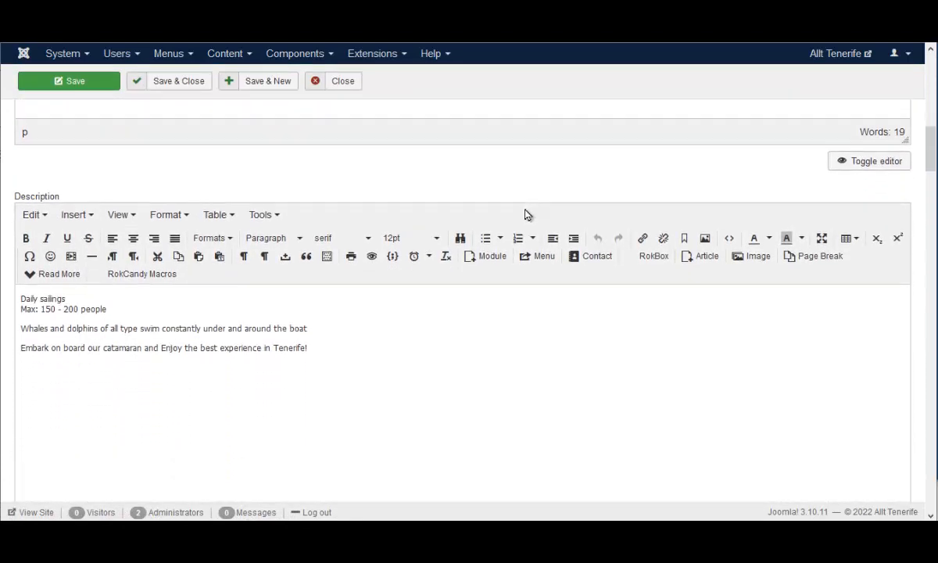
{"action": "scroll", "coordinate": [524, 217], "scroll_direction": "down", "scroll_amount": 6}
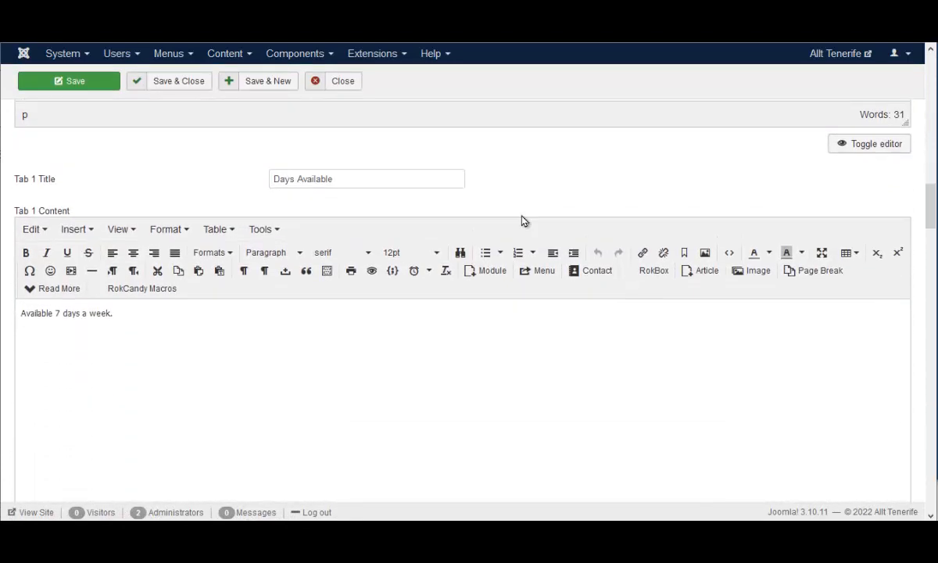
{"action": "scroll", "coordinate": [518, 225], "scroll_direction": "down", "scroll_amount": 6}
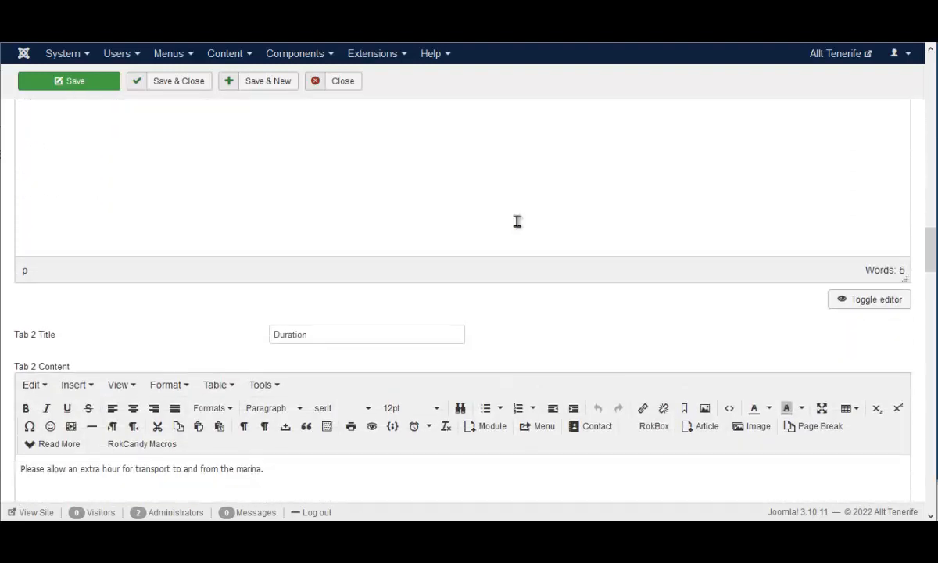
{"action": "scroll", "coordinate": [517, 221], "scroll_direction": "down", "scroll_amount": 6}
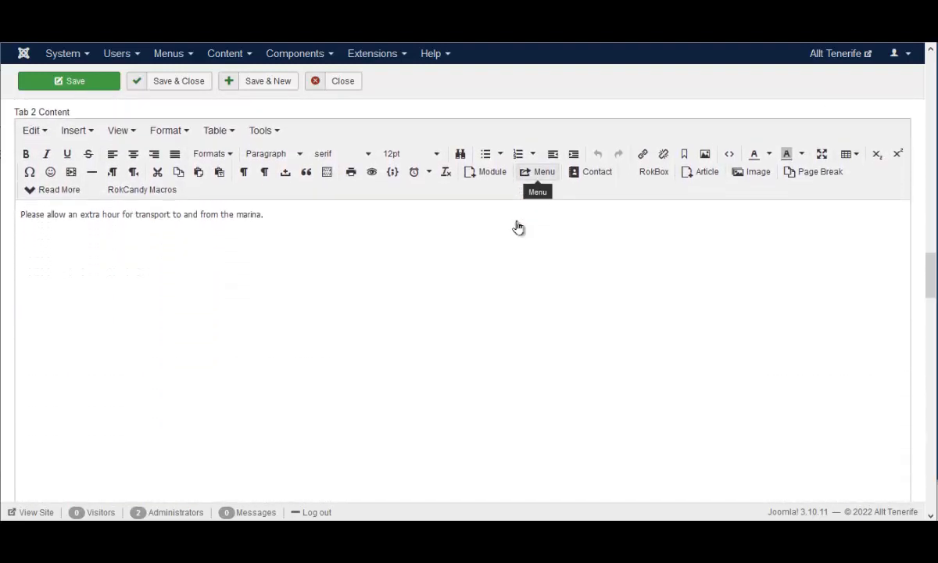
{"action": "scroll", "coordinate": [518, 227], "scroll_direction": "down", "scroll_amount": 5}
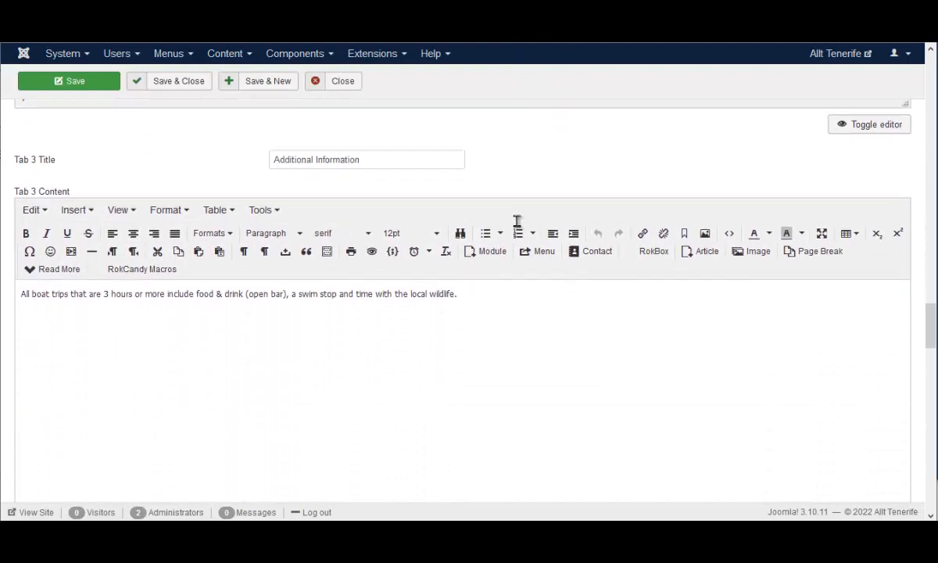
{"action": "scroll", "coordinate": [517, 227], "scroll_direction": "down", "scroll_amount": 6}
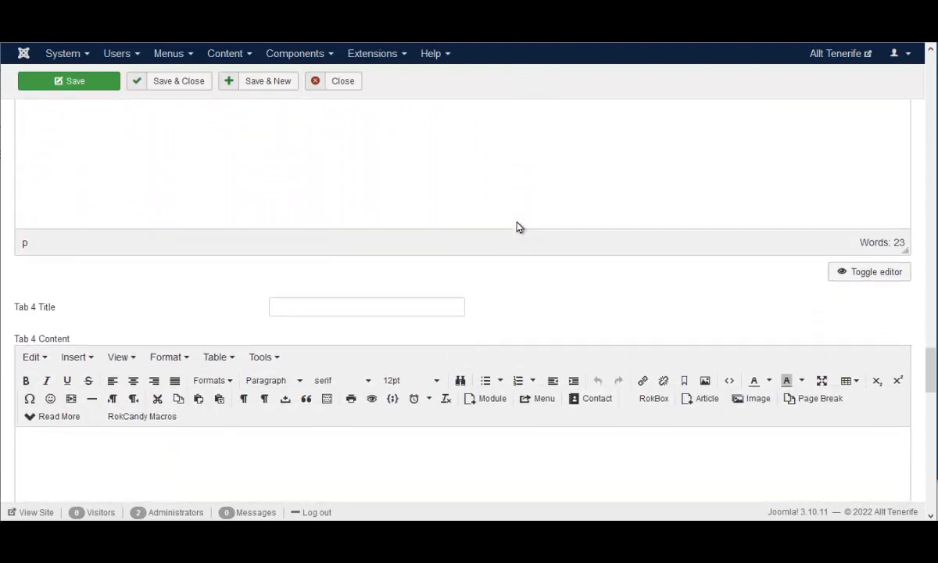
{"action": "scroll", "coordinate": [517, 227], "scroll_direction": "down", "scroll_amount": 6}
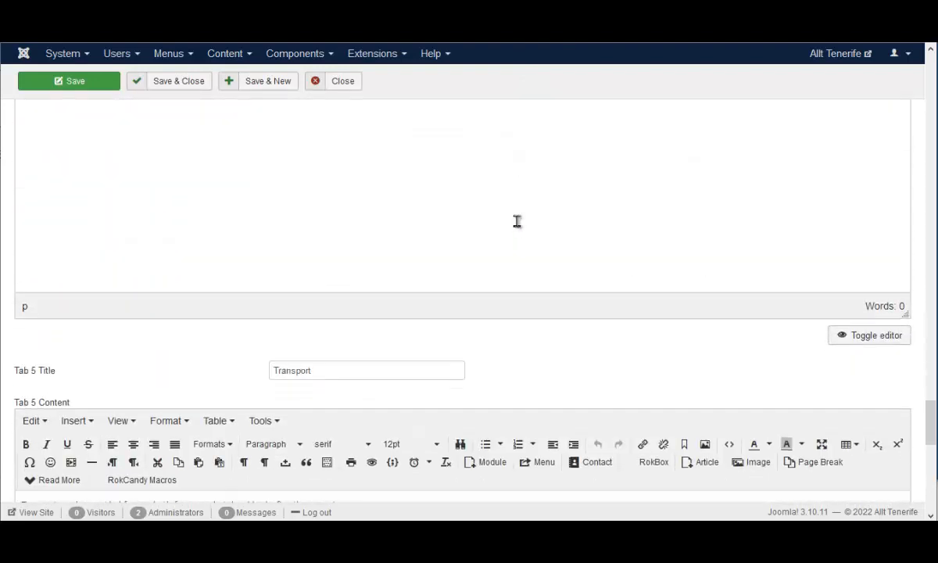
{"action": "scroll", "coordinate": [516, 221], "scroll_direction": "down", "scroll_amount": 5}
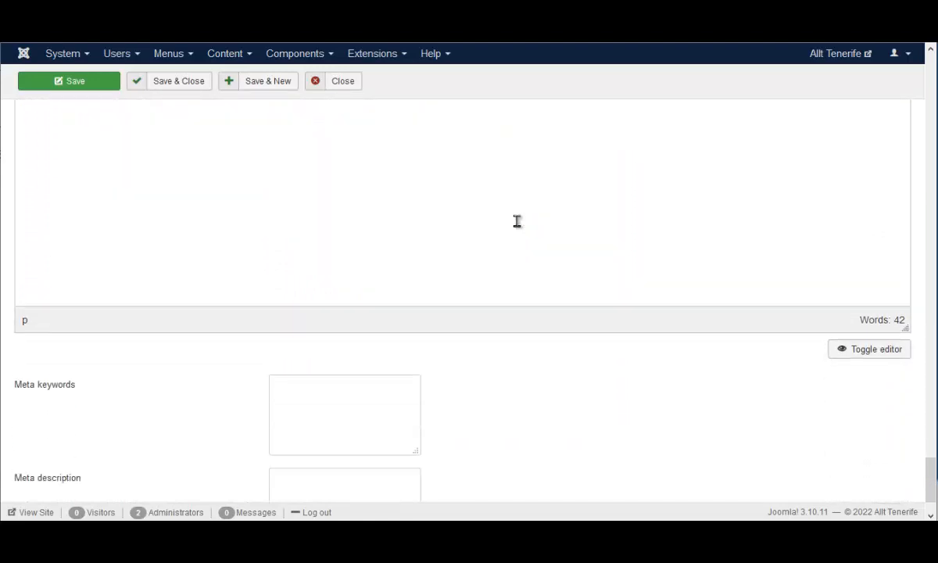
{"action": "left_click_drag", "start_coordinate": [930, 481], "coordinate": [858, 78]}
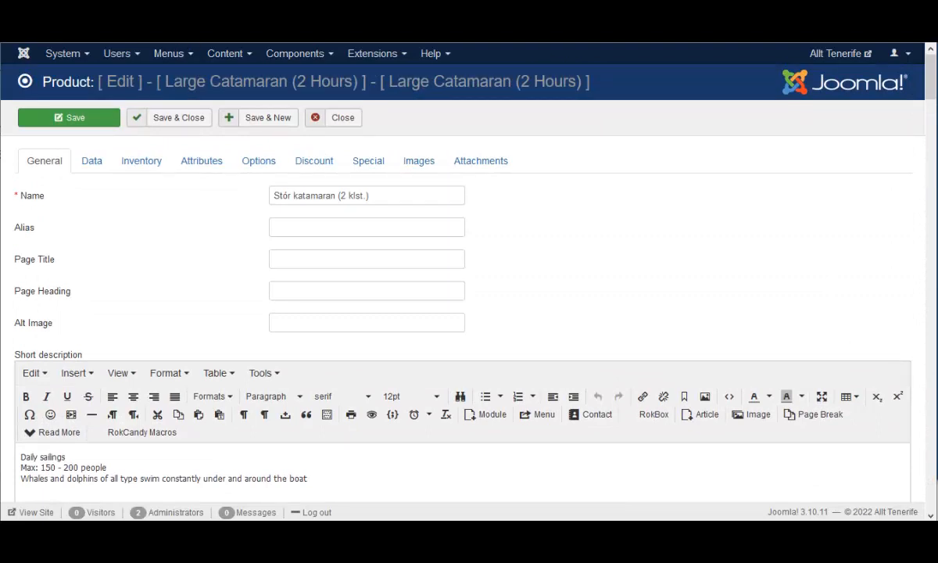
Open the catamaran product on the live site and examine its Description, Days Available, Duration, Additional Information and Transport sections.
{"action": "key", "text": "ctrl+Tab"}
{"action": "left_click", "coordinate": [313, 348]}
{"action": "scroll", "coordinate": [318, 349], "scroll_direction": "down", "scroll_amount": 2}
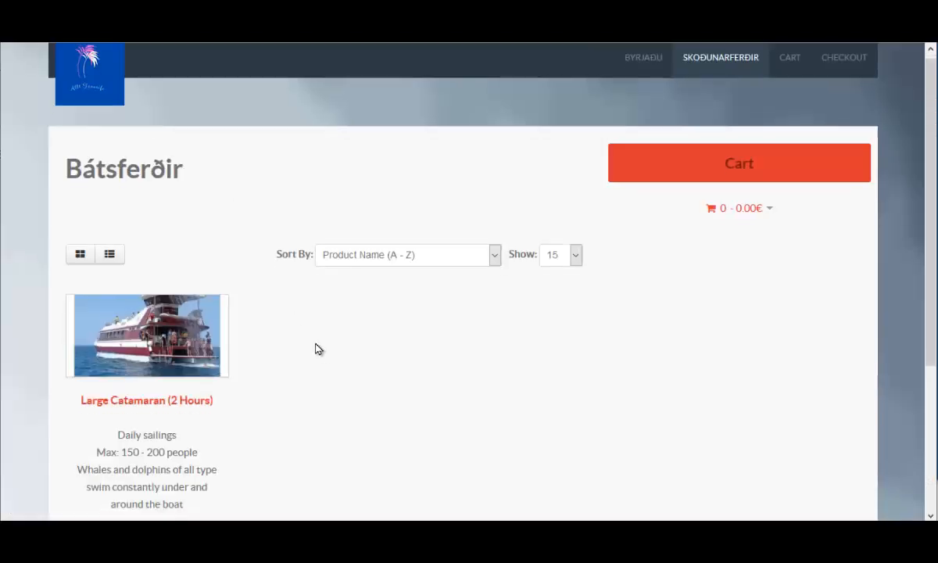
{"action": "left_click", "coordinate": [206, 268]}
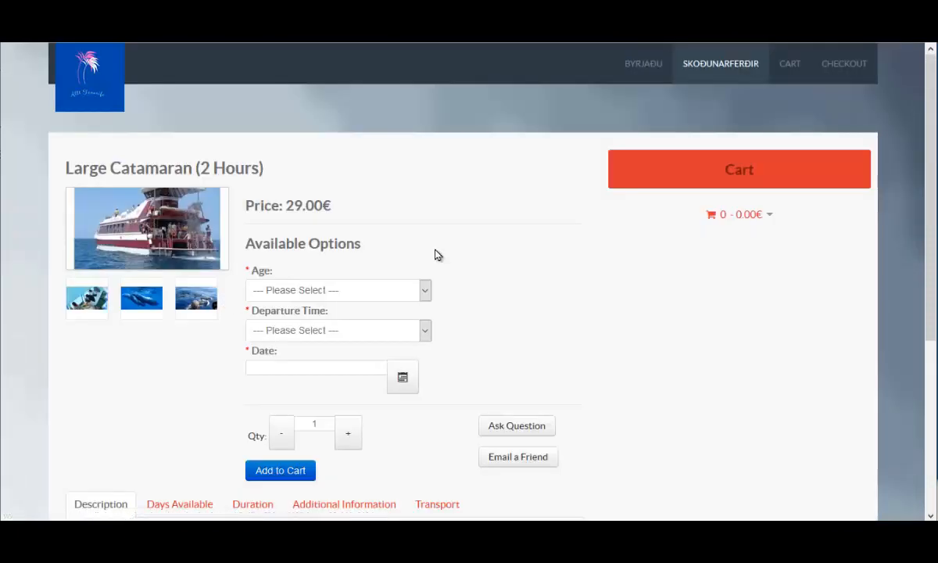
{"action": "scroll", "coordinate": [473, 243], "scroll_direction": "down", "scroll_amount": 3}
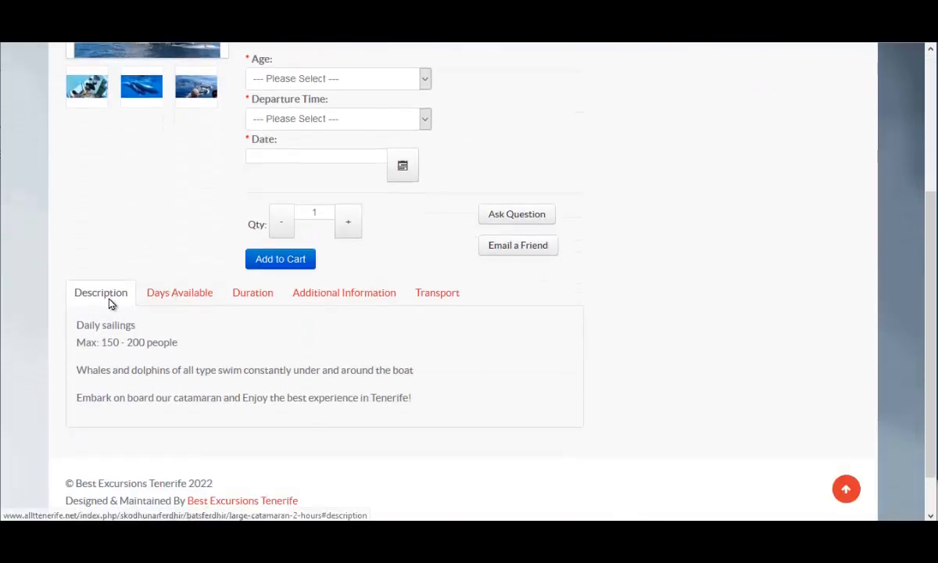
{"action": "left_click", "coordinate": [170, 299]}
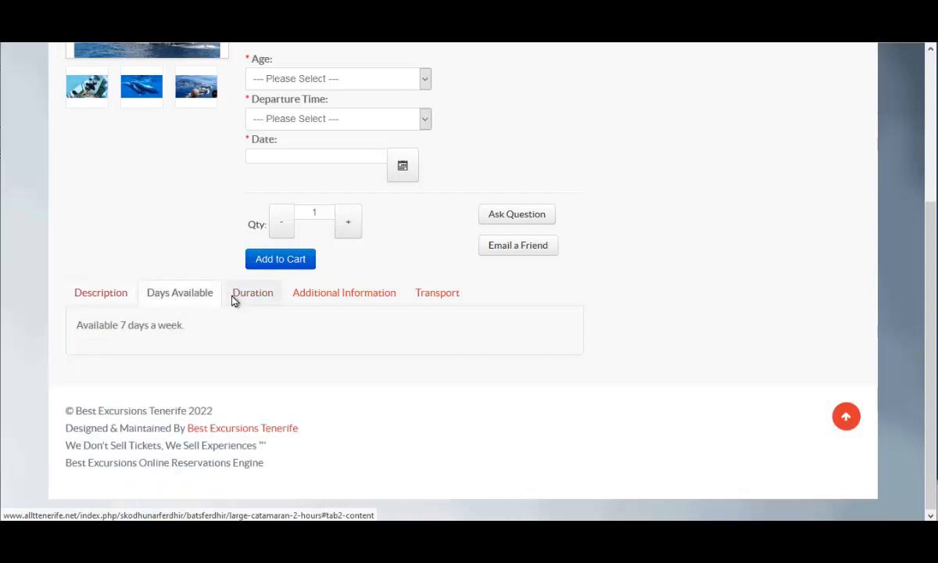
{"action": "left_click", "coordinate": [243, 297]}
{"action": "left_click", "coordinate": [347, 302]}
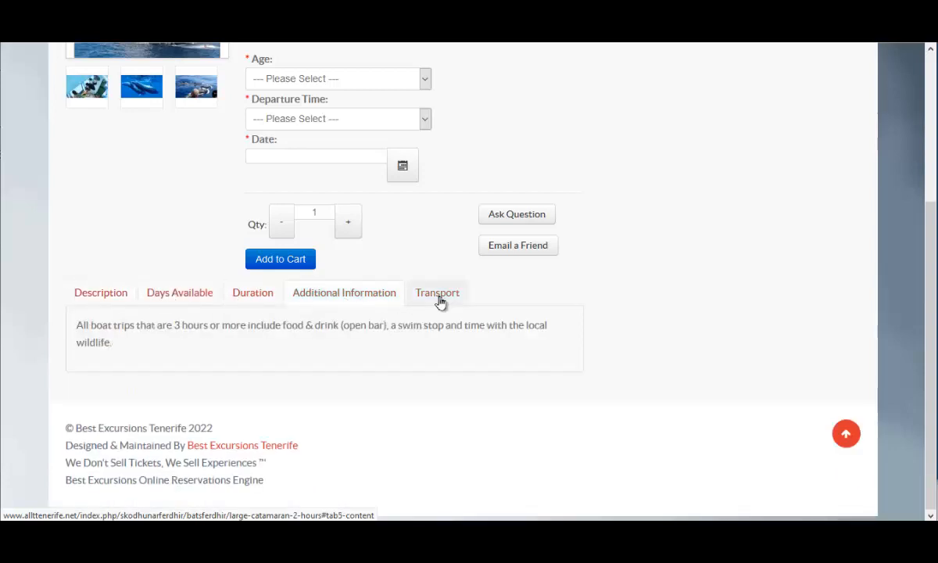
{"action": "left_click", "coordinate": [440, 302]}
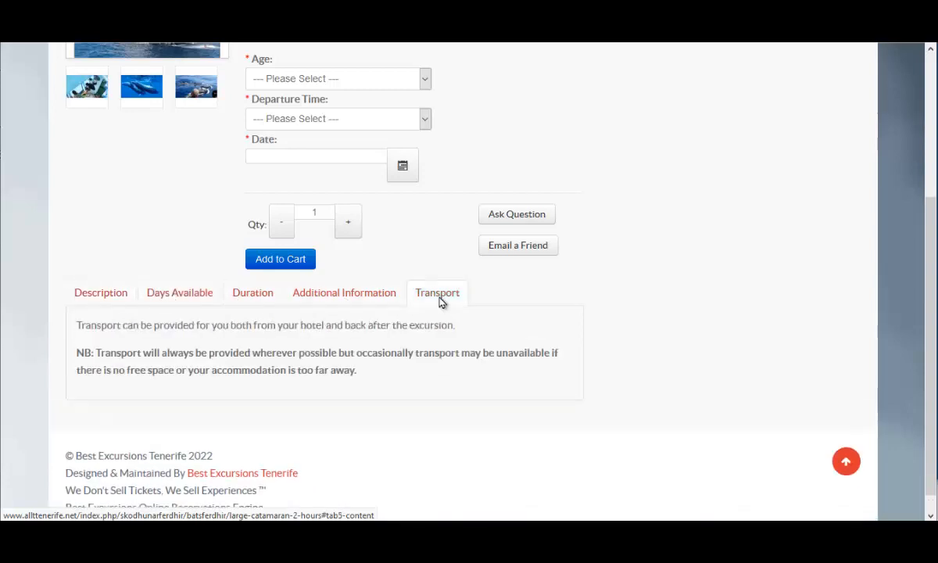
{"action": "left_click", "coordinate": [111, 297]}
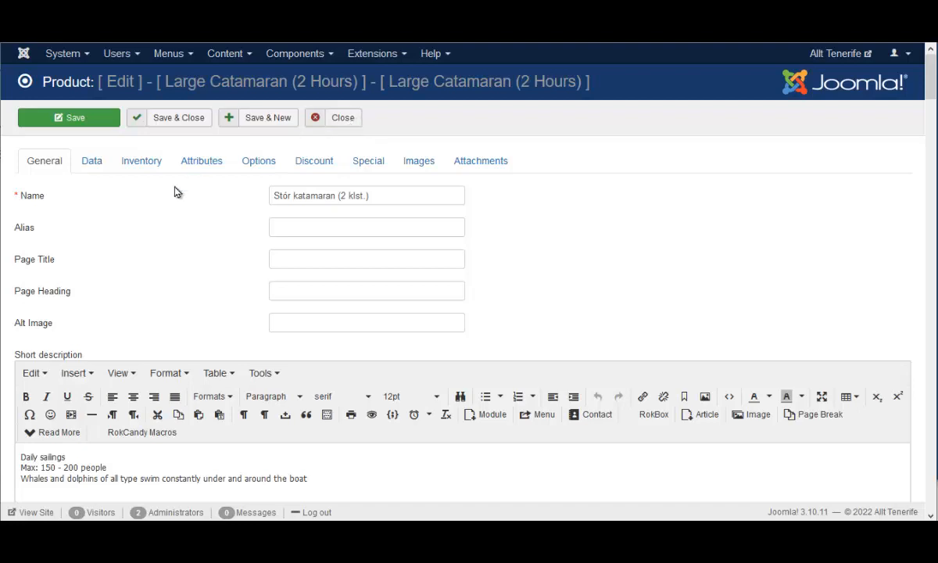
{"action": "scroll", "coordinate": [170, 207], "scroll_direction": "down", "scroll_amount": 2}
{"action": "scroll", "coordinate": [172, 208], "scroll_direction": "up", "scroll_amount": 2}
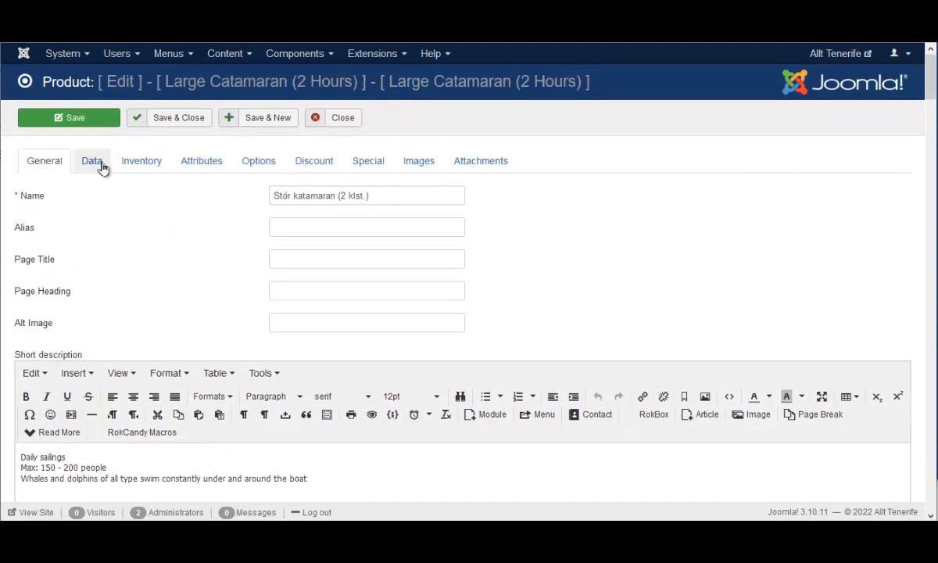